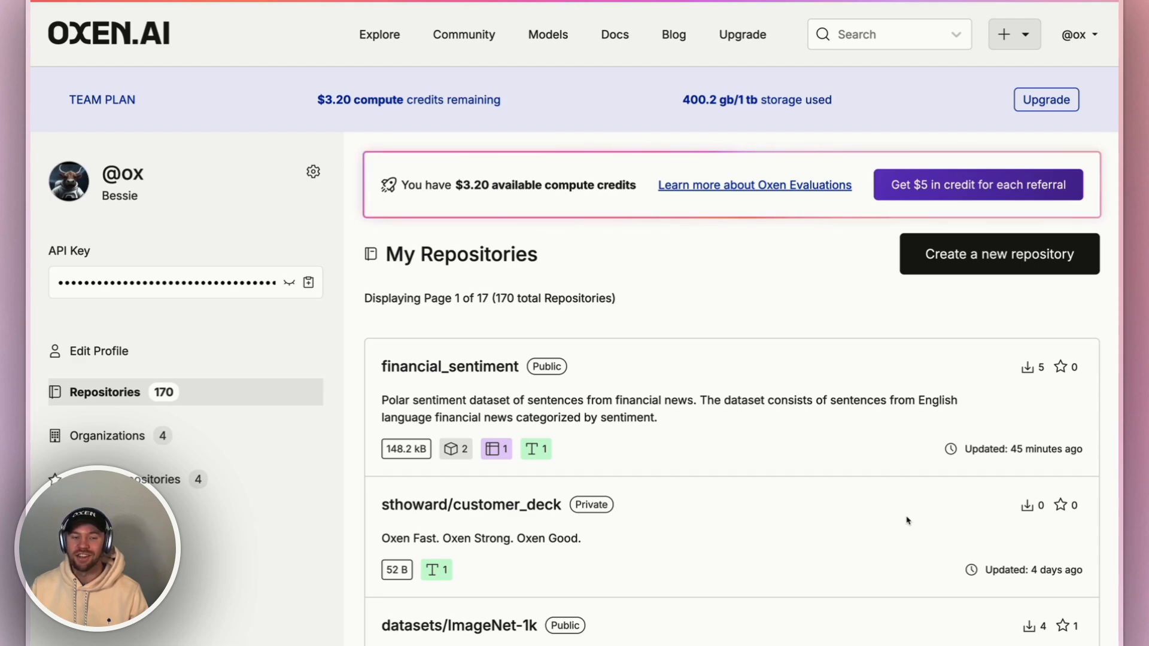
Step: Scroll the My Repositories list and open the datasets/ImageNet-1k repository
scroll(907, 521, "down", 1)
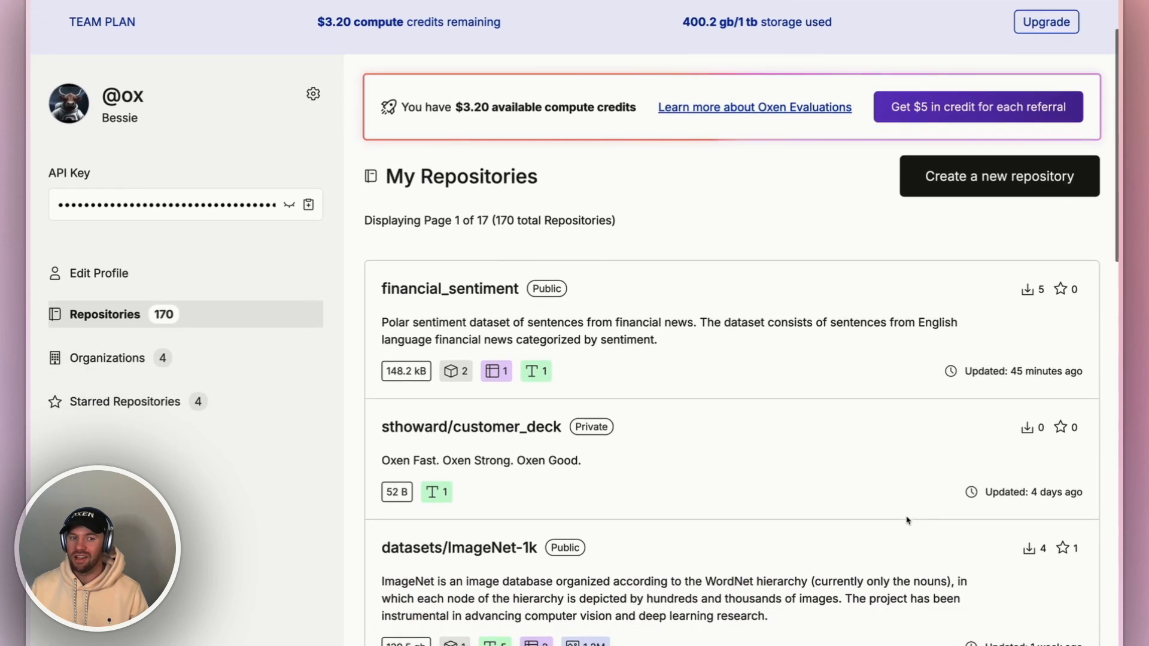
scroll(907, 520, "down", 1)
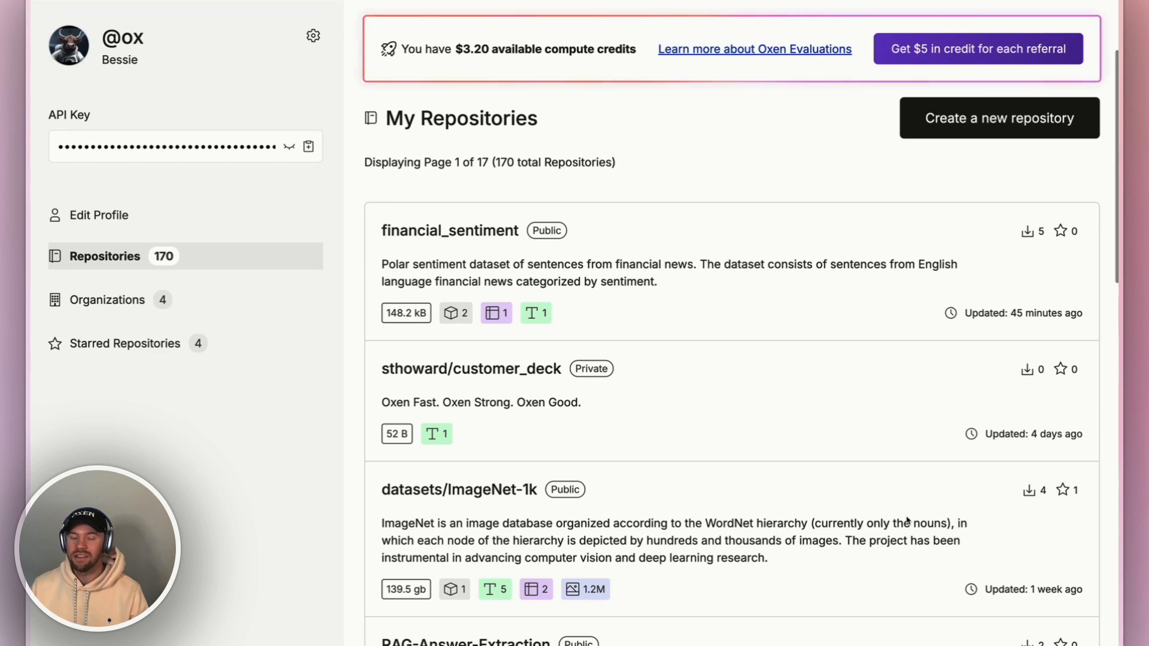
scroll(907, 520, "down", 2)
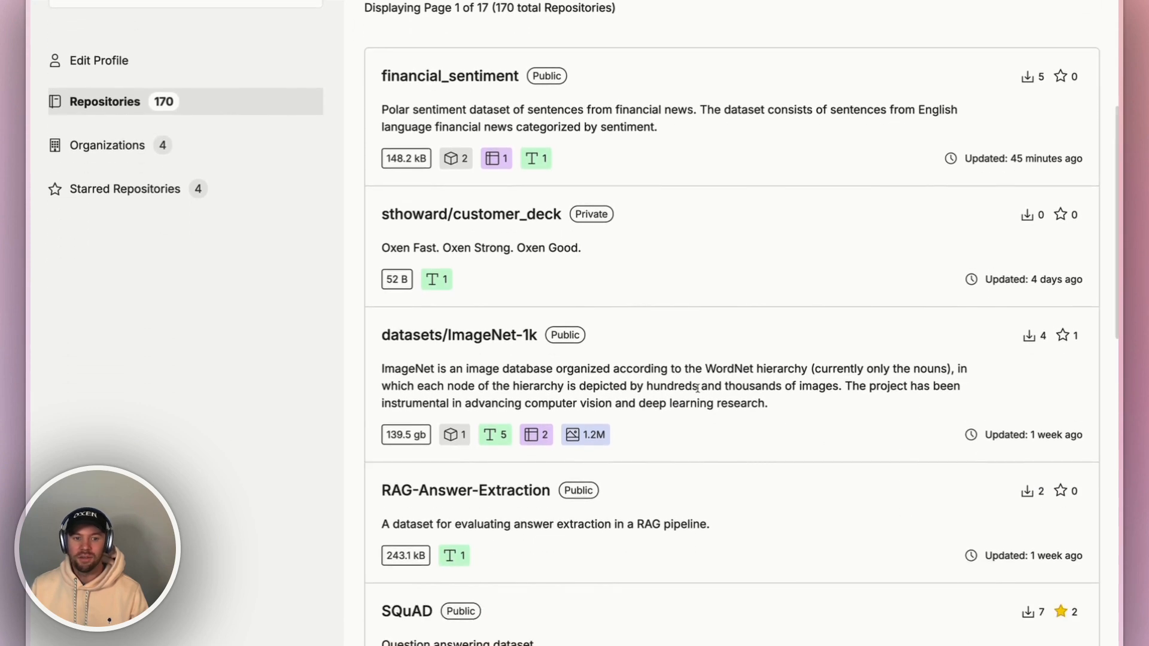
left_click(495, 337)
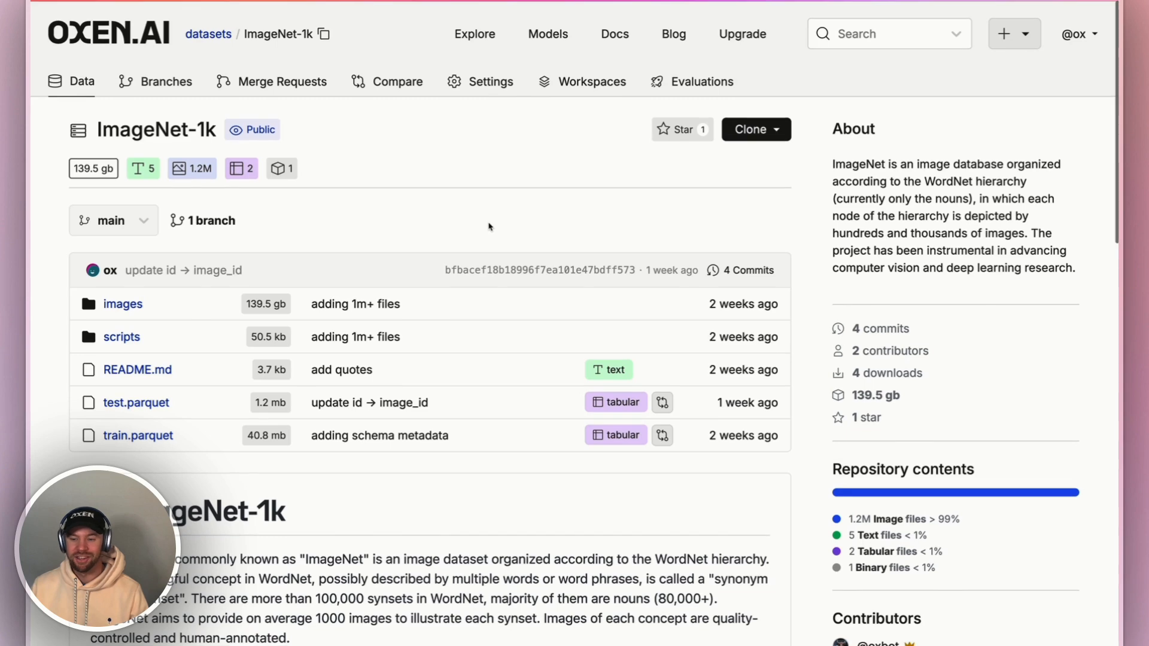
Step: Open test.parquet as a table and view the first row's image in Row details
scroll(489, 226, "down", 2)
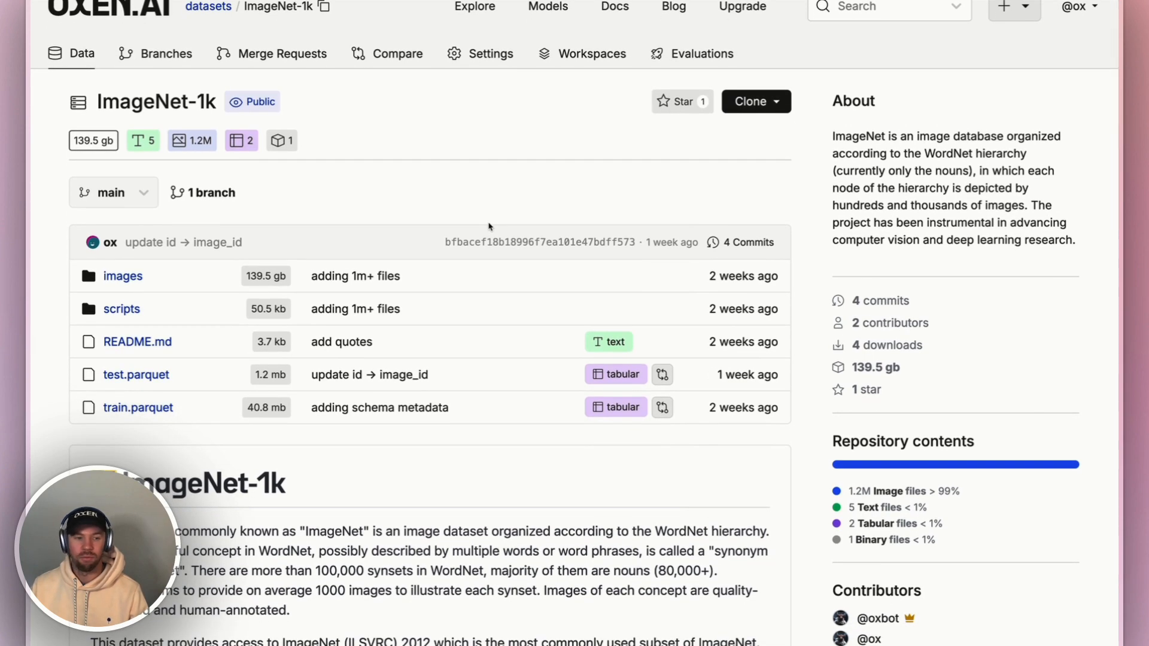
scroll(489, 226, "down", 2)
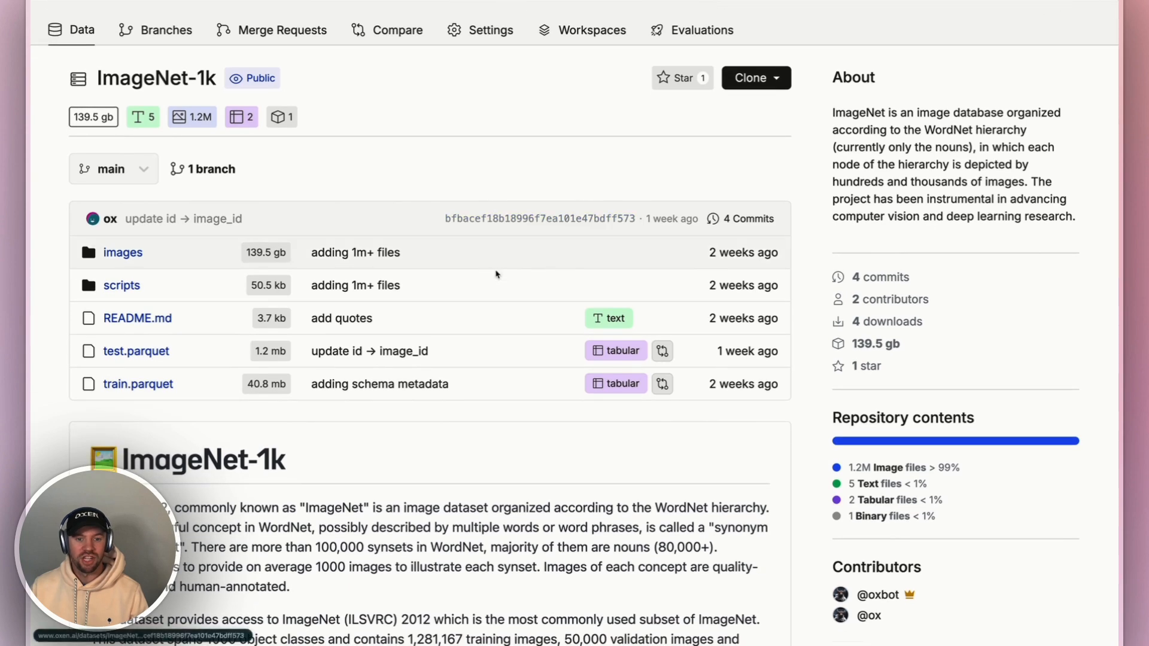
scroll(502, 320, "down", 2)
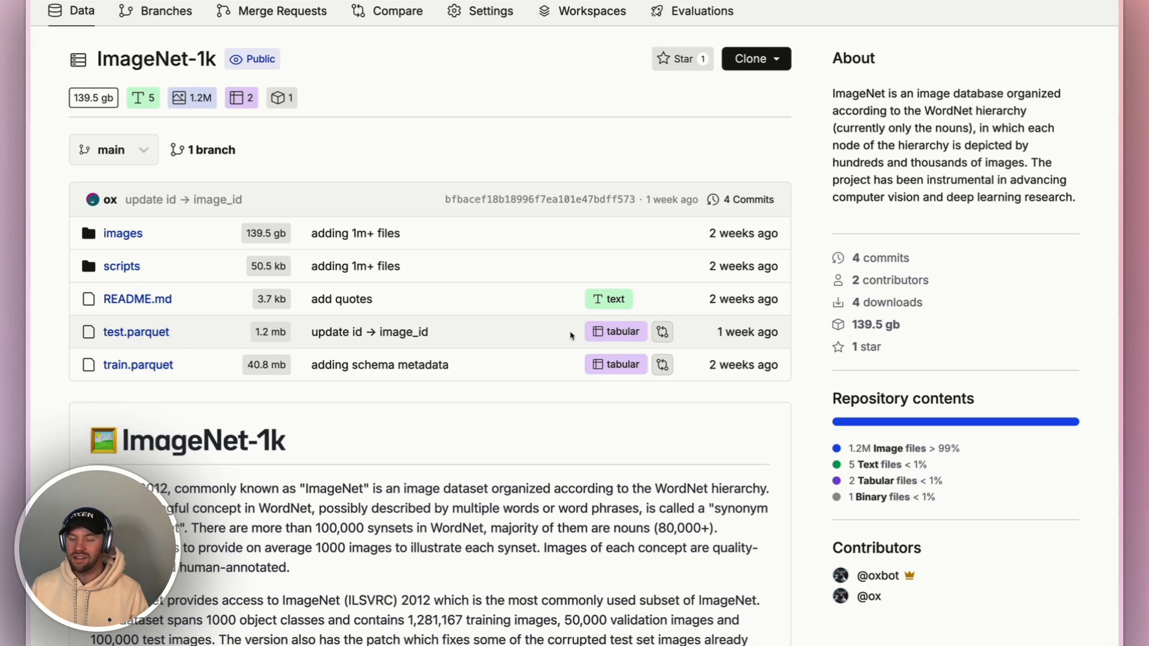
left_click(146, 333)
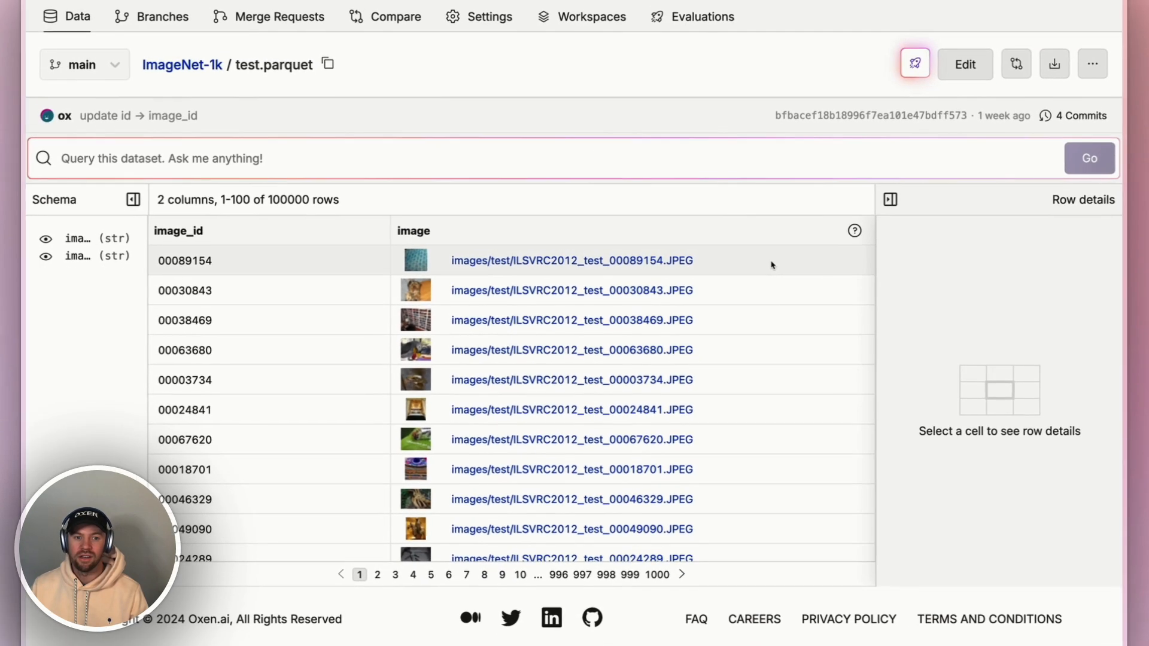
left_click(851, 261)
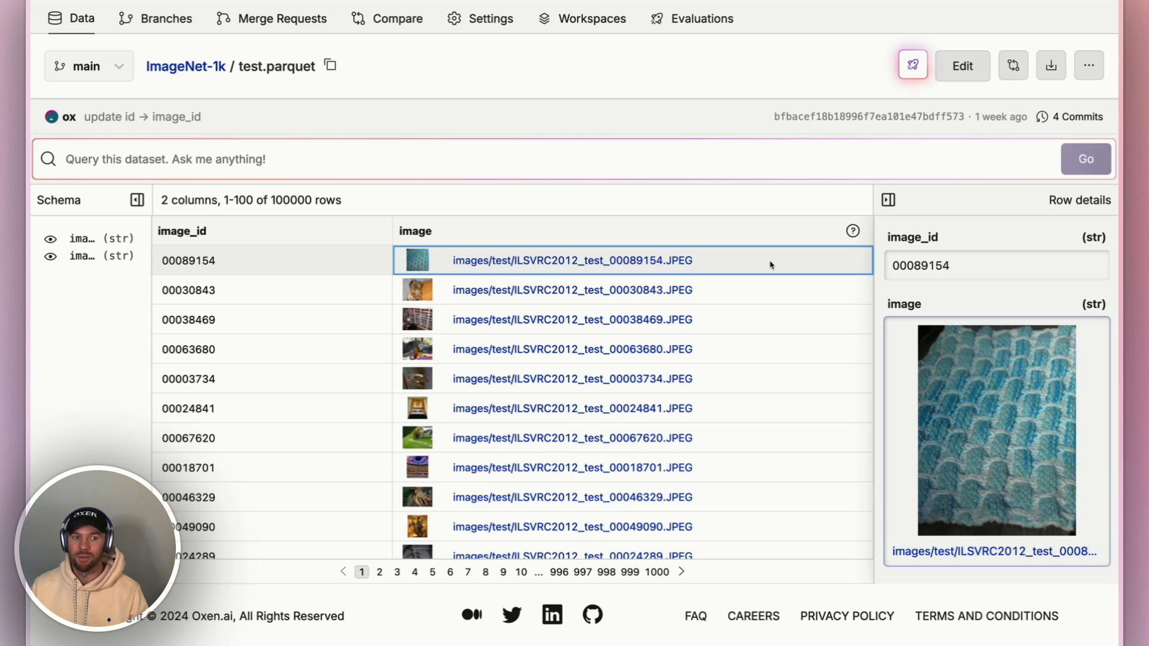
Step: Switch the test.parquet table into editing mode
scroll(771, 265, "up", 2)
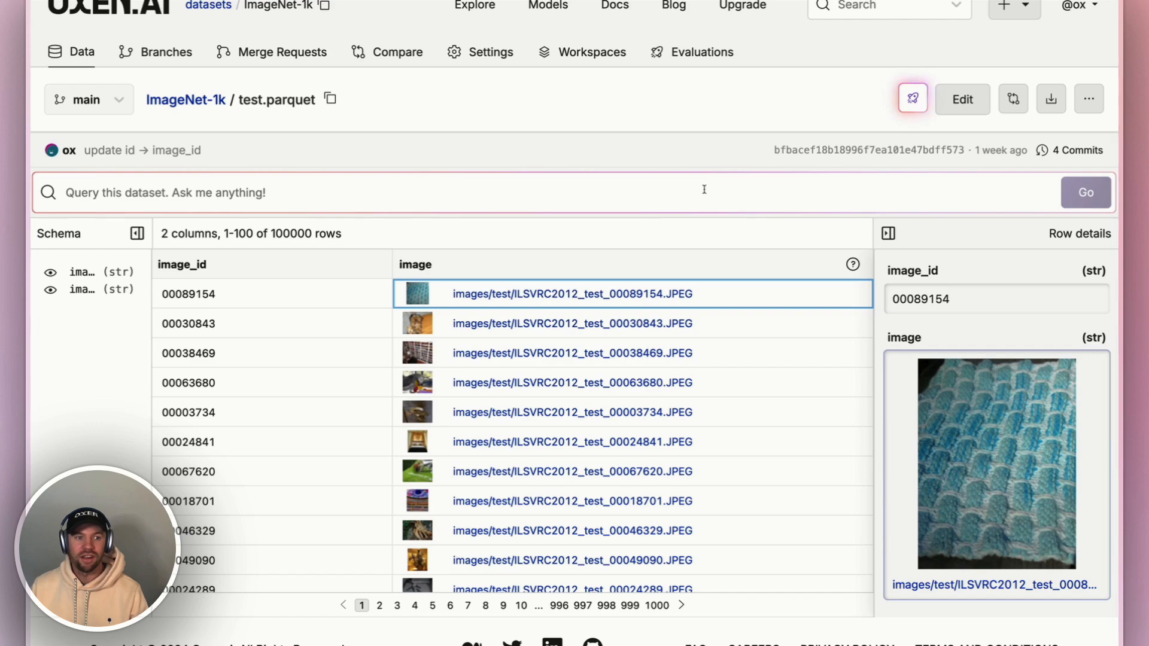
left_click(704, 189)
left_click(624, 114)
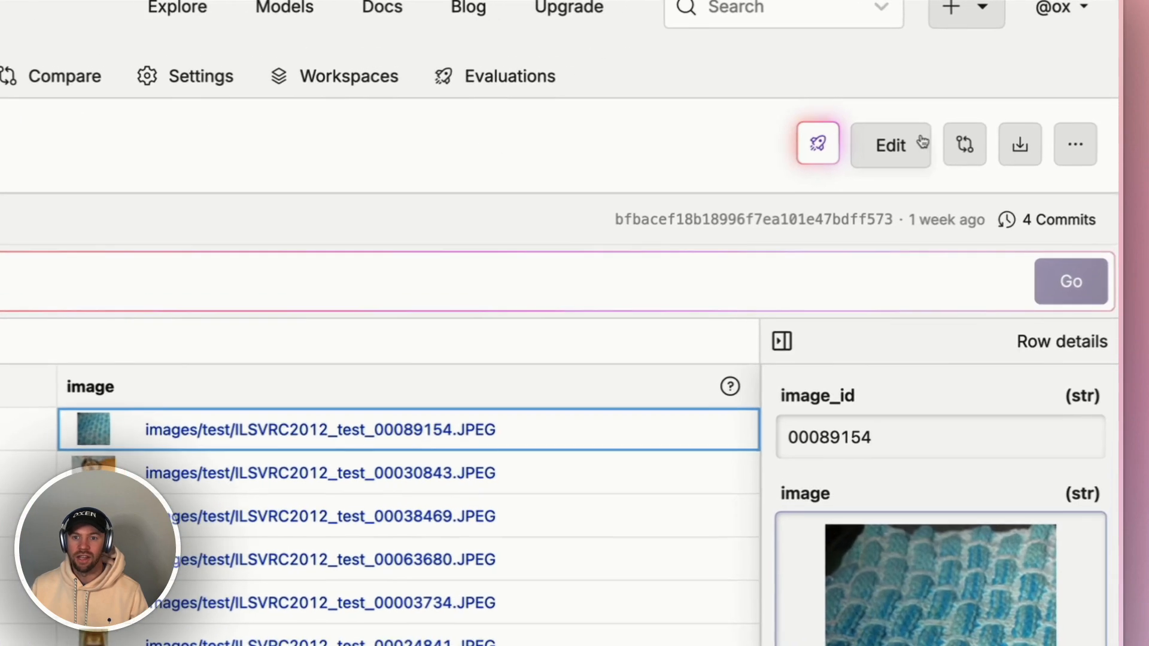
left_click(919, 142)
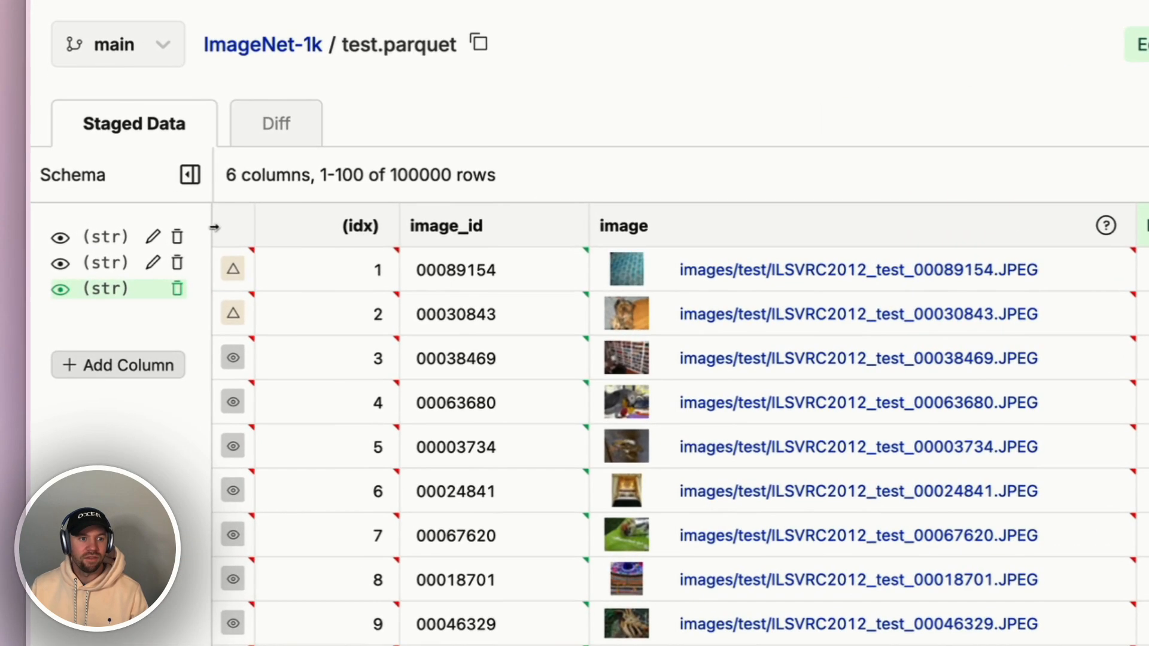
Step: Widen the schema panel and change row 3's label to bookshelf
left_click_drag(152, 220, 210, 220)
left_click_drag(301, 224, 329, 227)
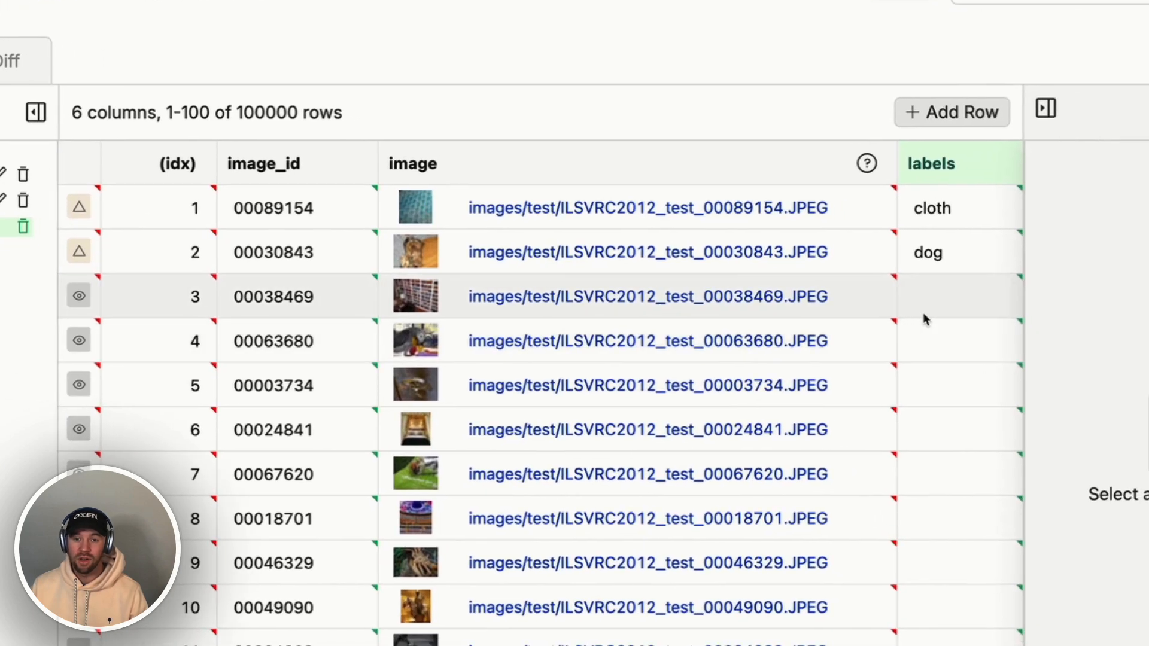
left_click(916, 313)
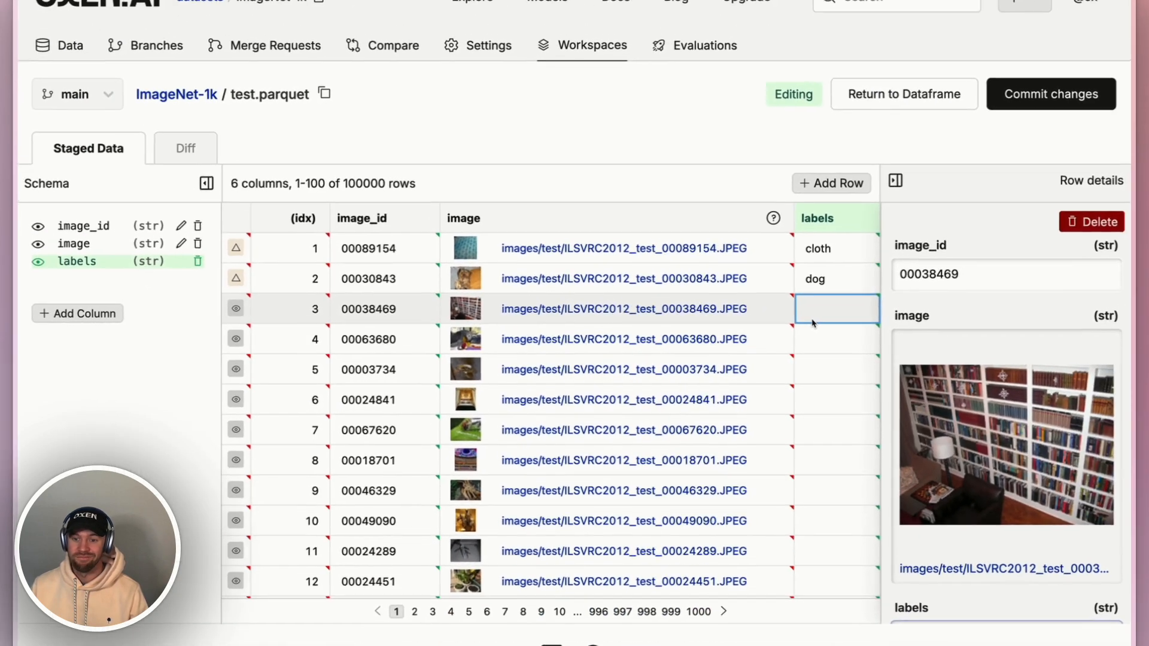
double_click(807, 319)
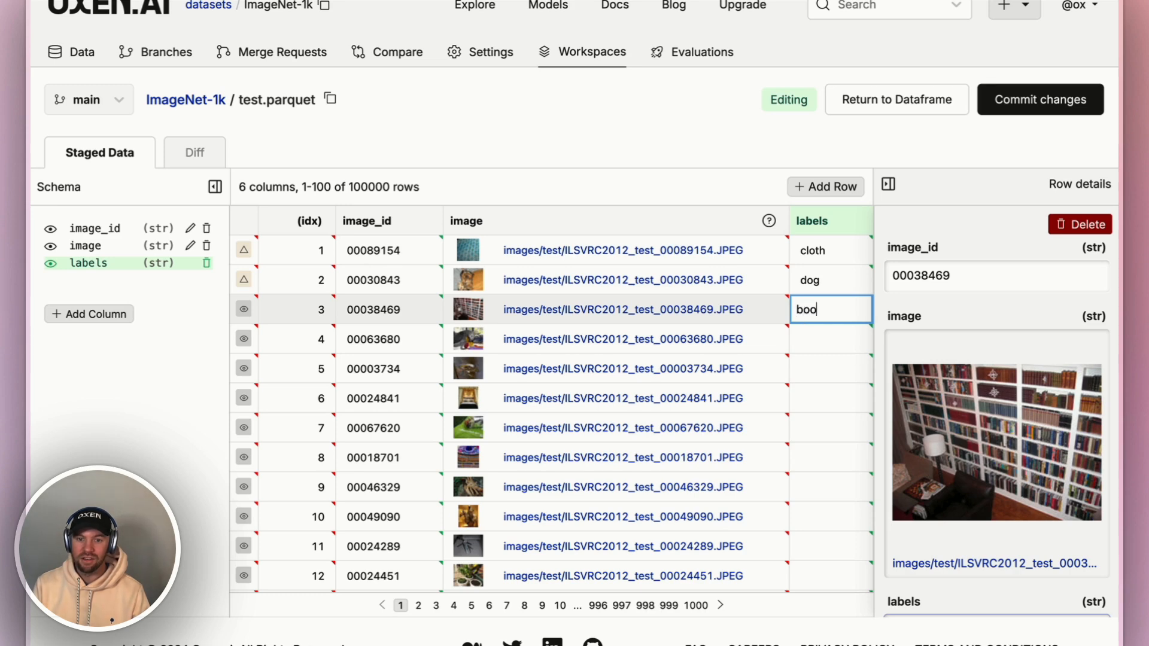
type("bookshelp")
key("BackSpace")
type("f")
key("Return")
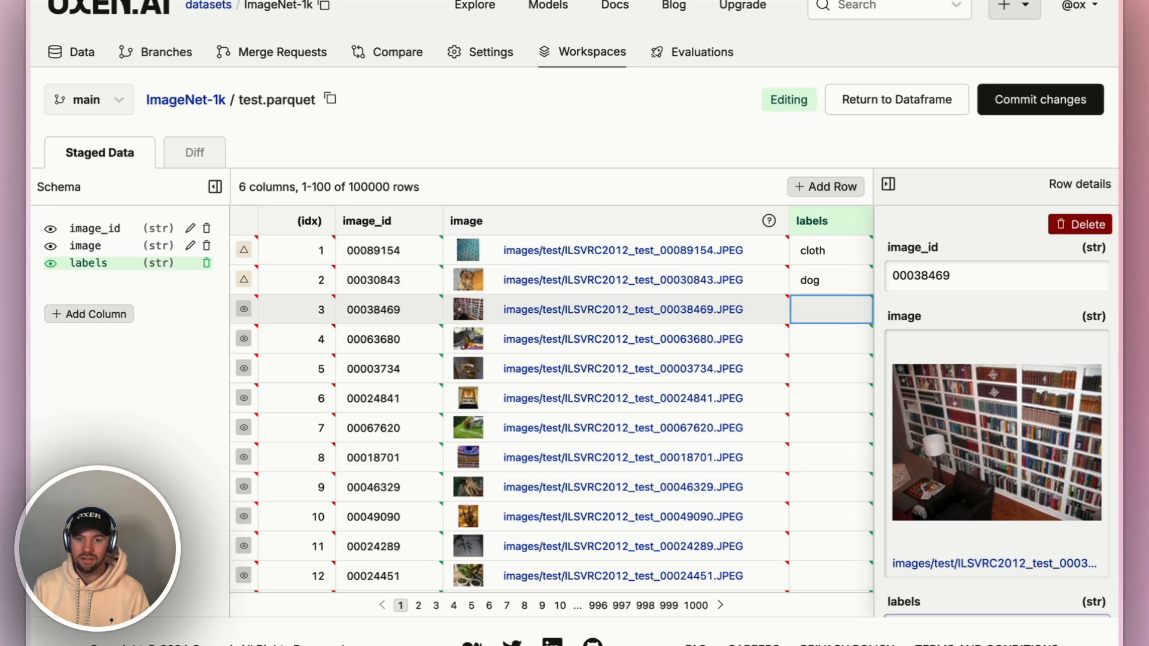
Step: Review the changed rows in Diff, then open Commit changes and cancel it
left_click(194, 153)
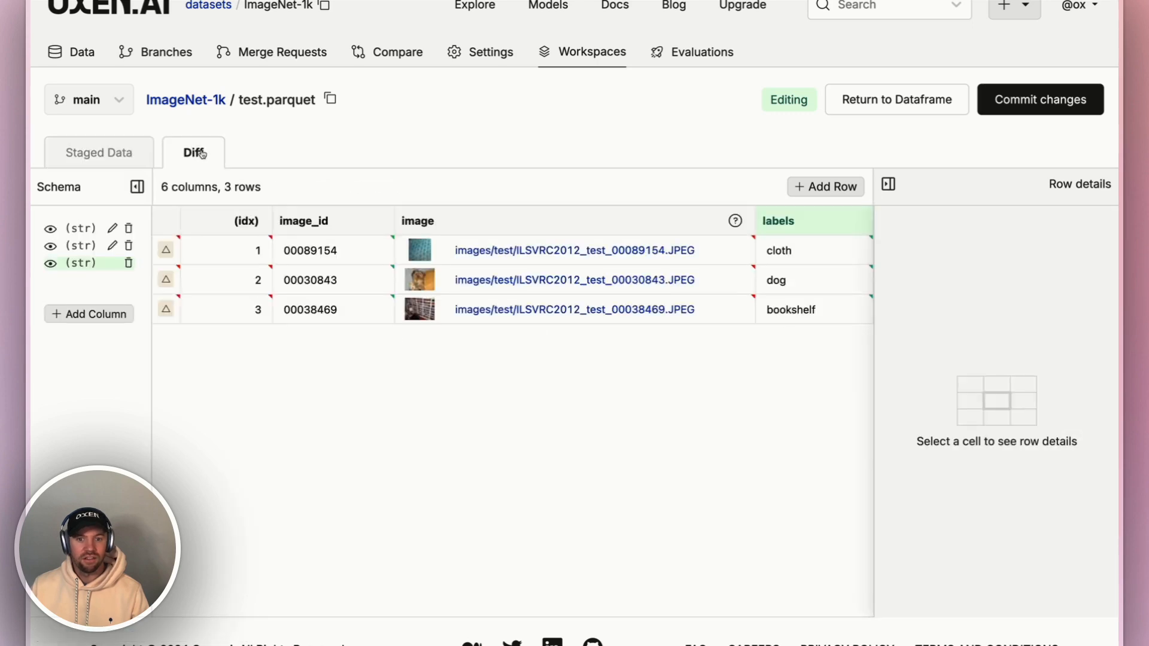
left_click(121, 156)
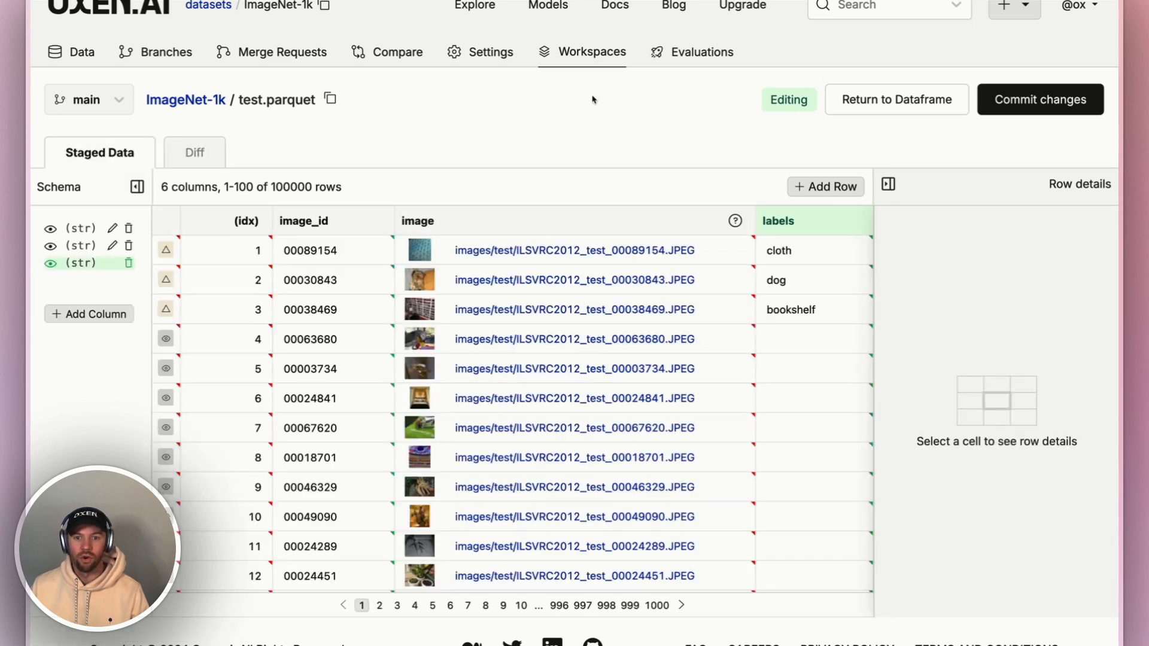
left_click(1061, 105)
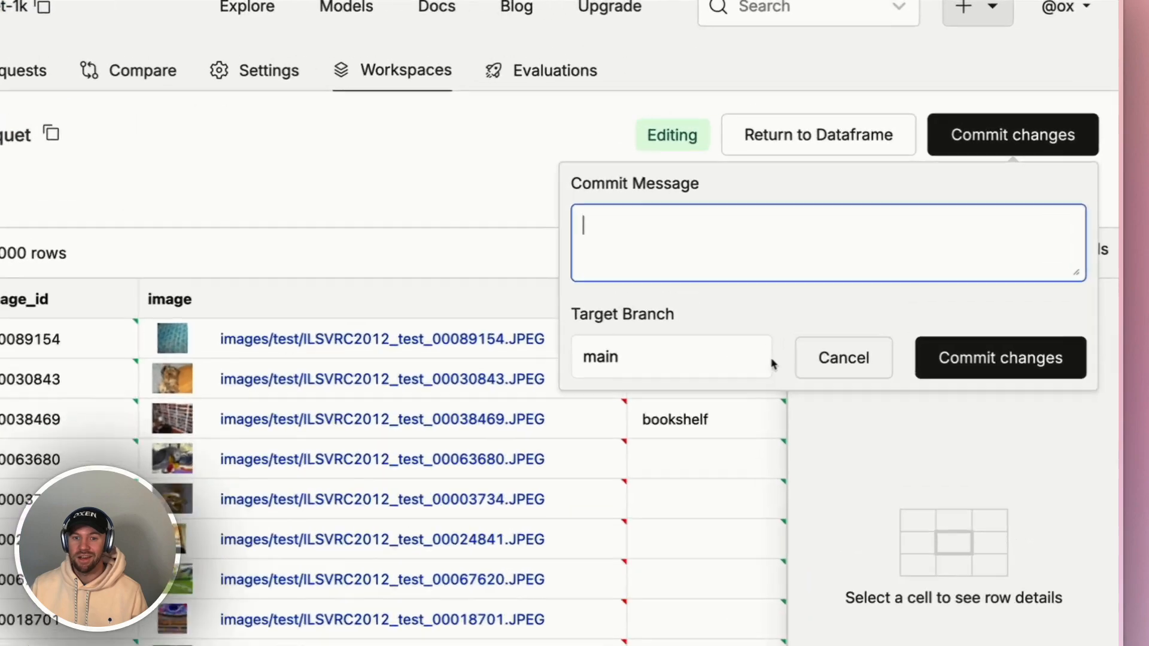
left_click(916, 264)
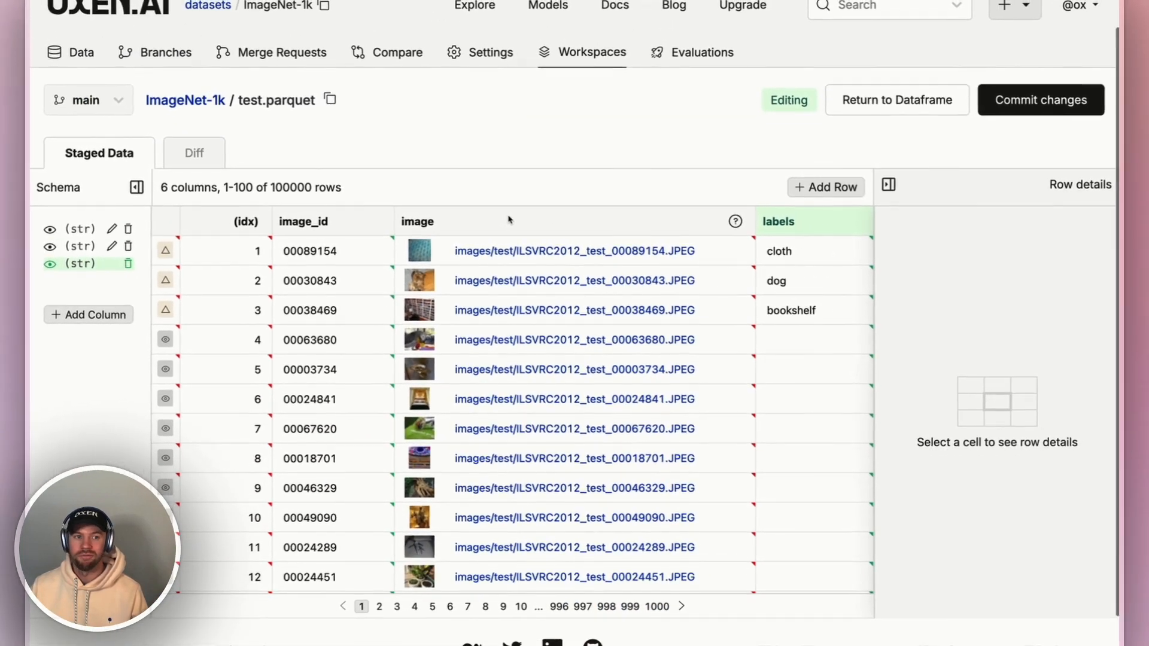
Step: Go to My Repositories from the account menu
scroll(509, 220, "up", 1)
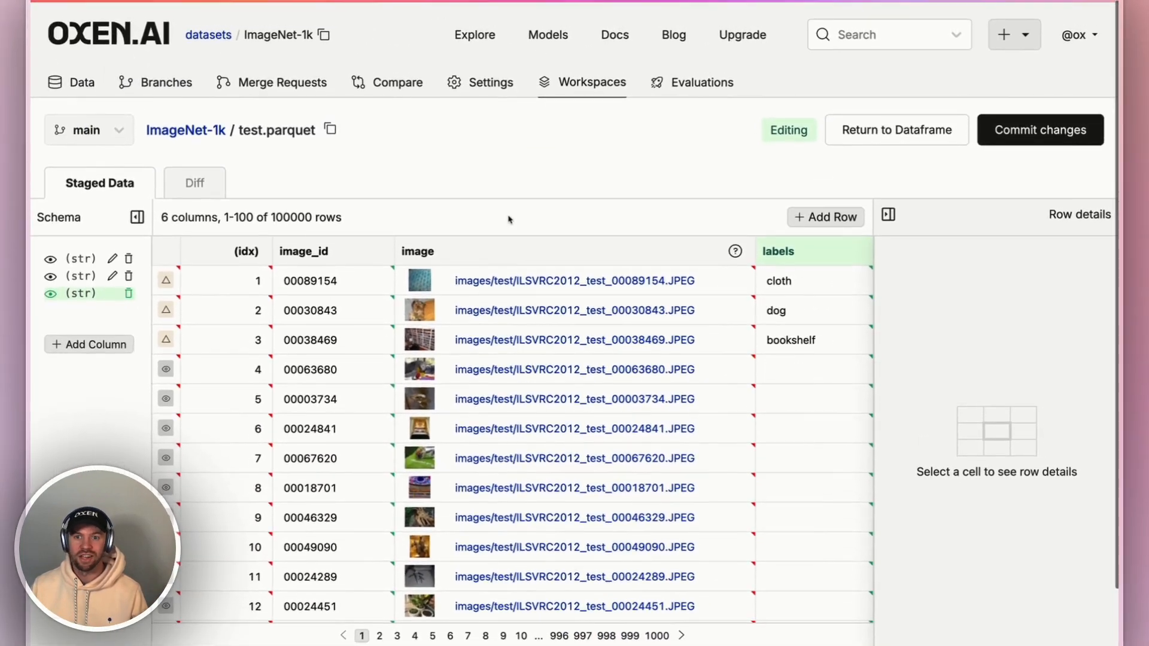
left_click(1082, 35)
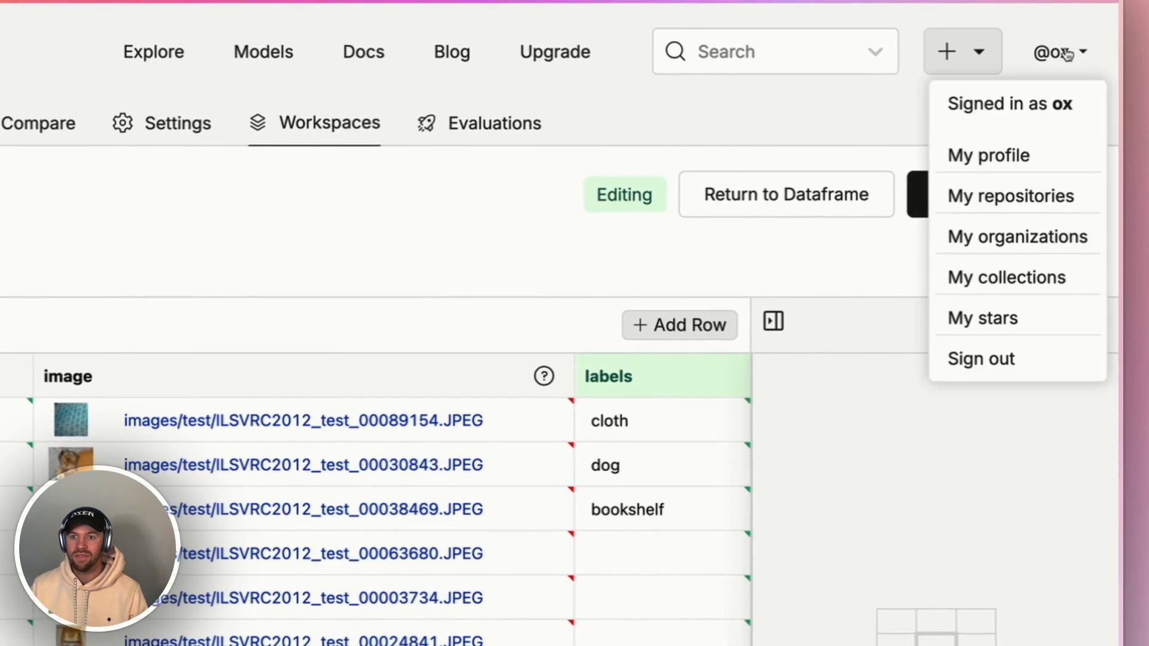
left_click(1025, 196)
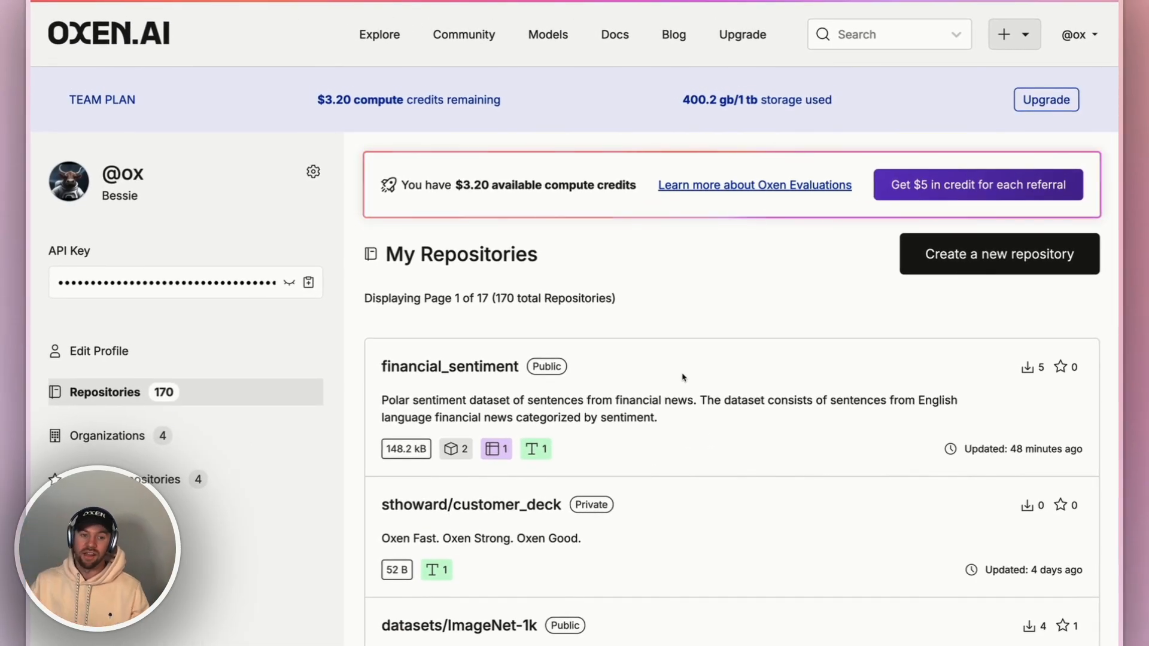
Step: Open the financial_sentiment repository and its train.parquet table
scroll(683, 379, "down", 1)
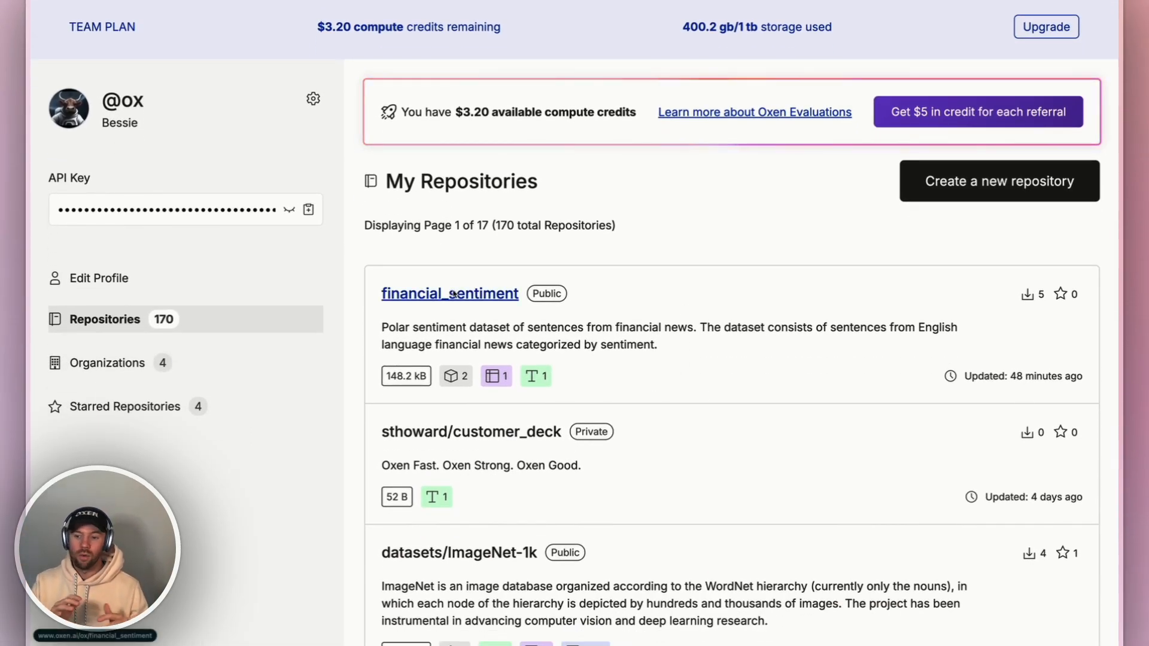
left_click(453, 293)
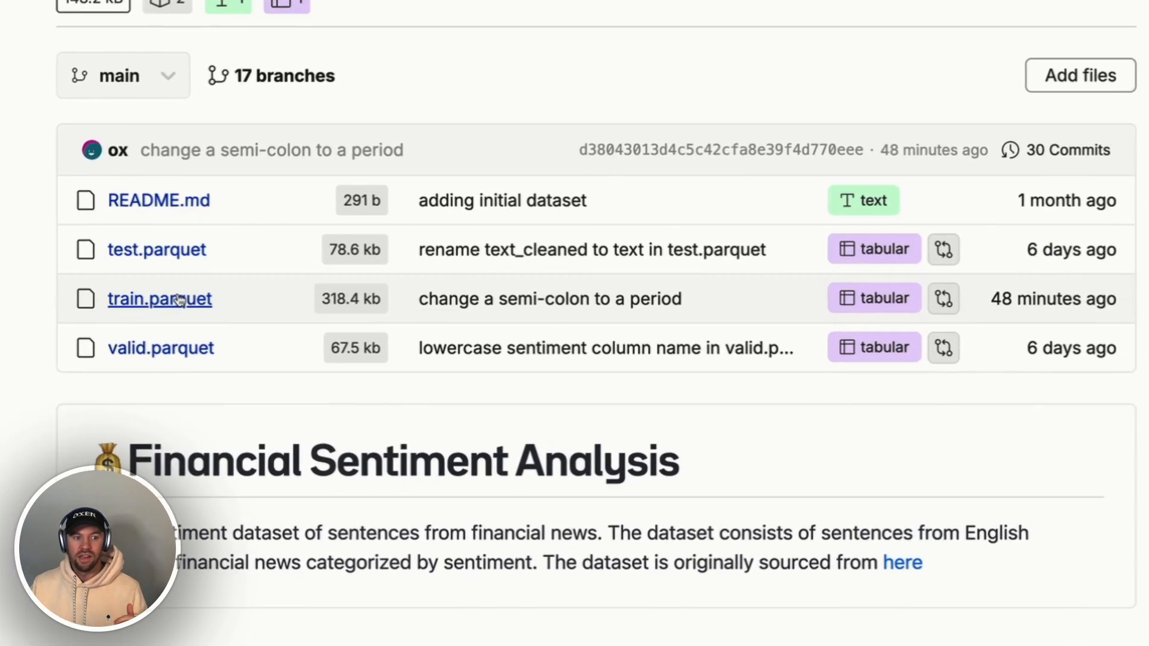
left_click(453, 299)
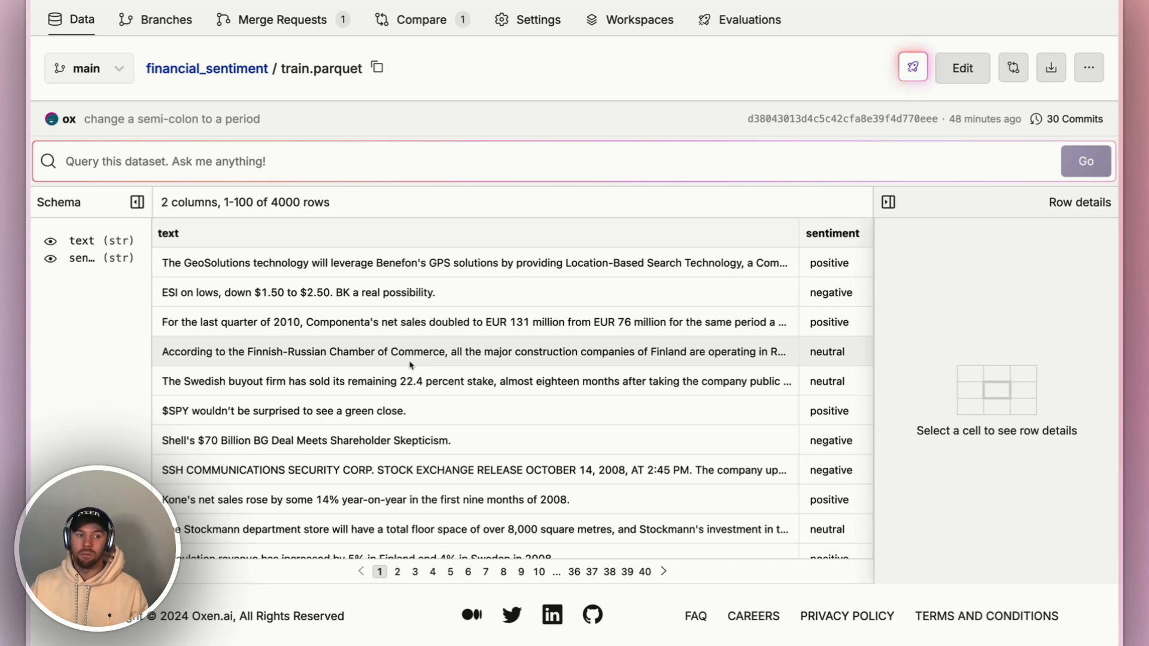
Step: View the ESI row's full details, then start a new evaluation on train.parquet
scroll(411, 365, "up", 2)
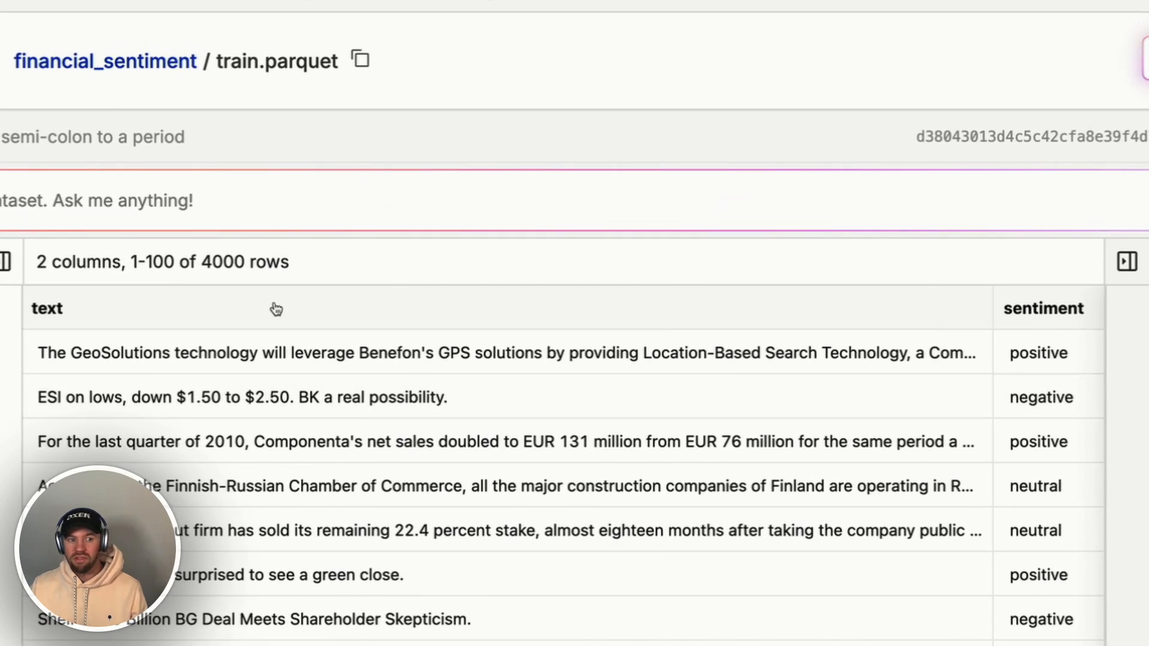
scroll(308, 443, "down", 1)
scroll(307, 443, "up", 1)
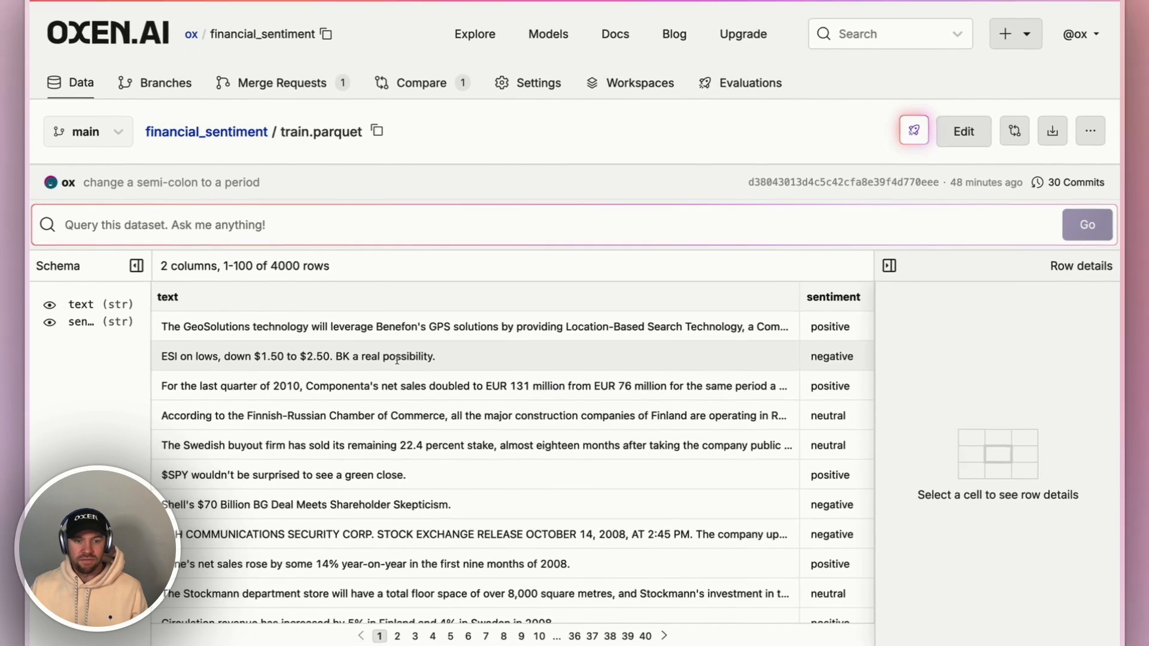
left_click(397, 357)
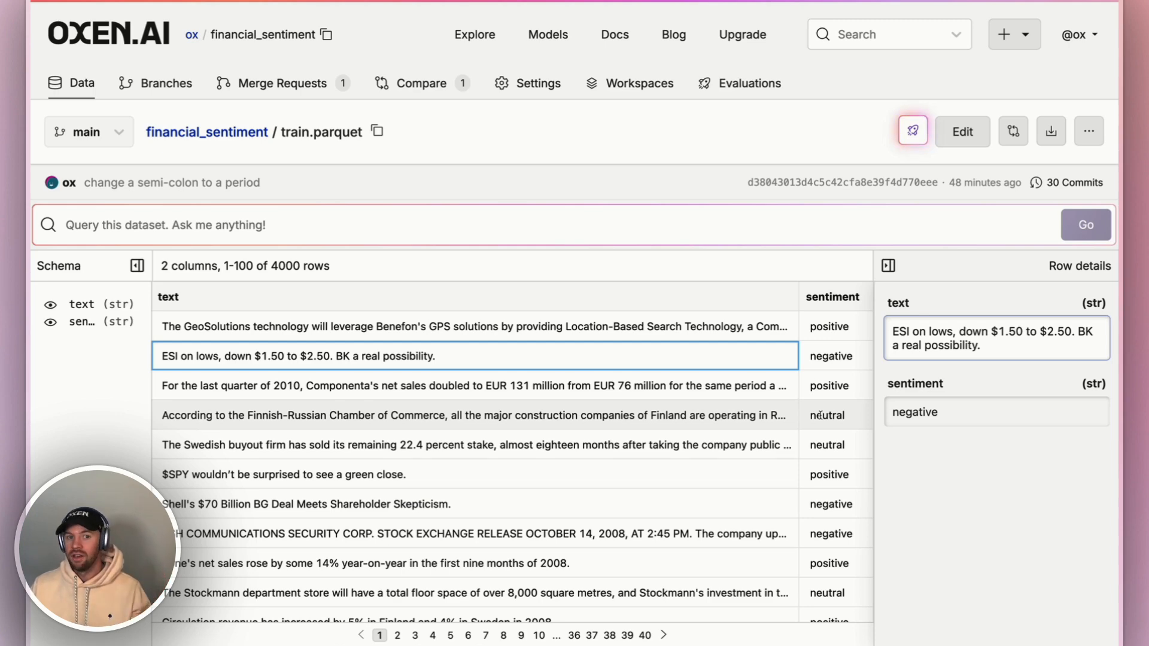
left_click(912, 131)
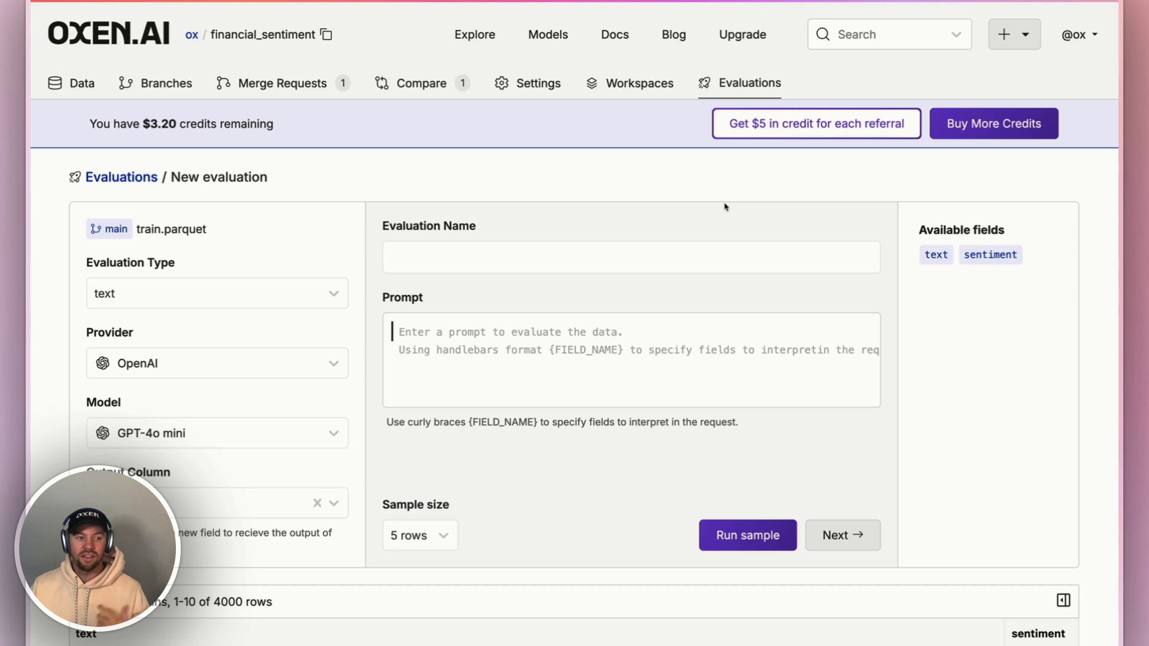
Step: Set the evaluation provider to Fireworks AI with the Llama v3.1 70B Instruct model
scroll(726, 207, "down", 2)
scroll(726, 207, "down", 1)
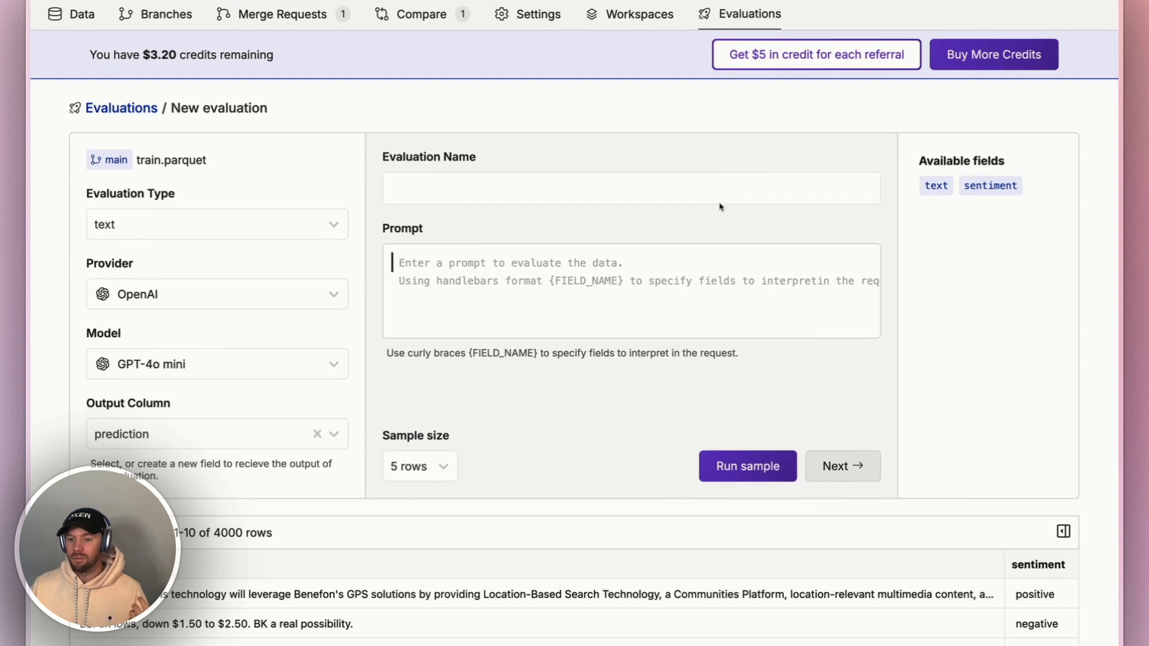
left_click(332, 297)
left_click(291, 441)
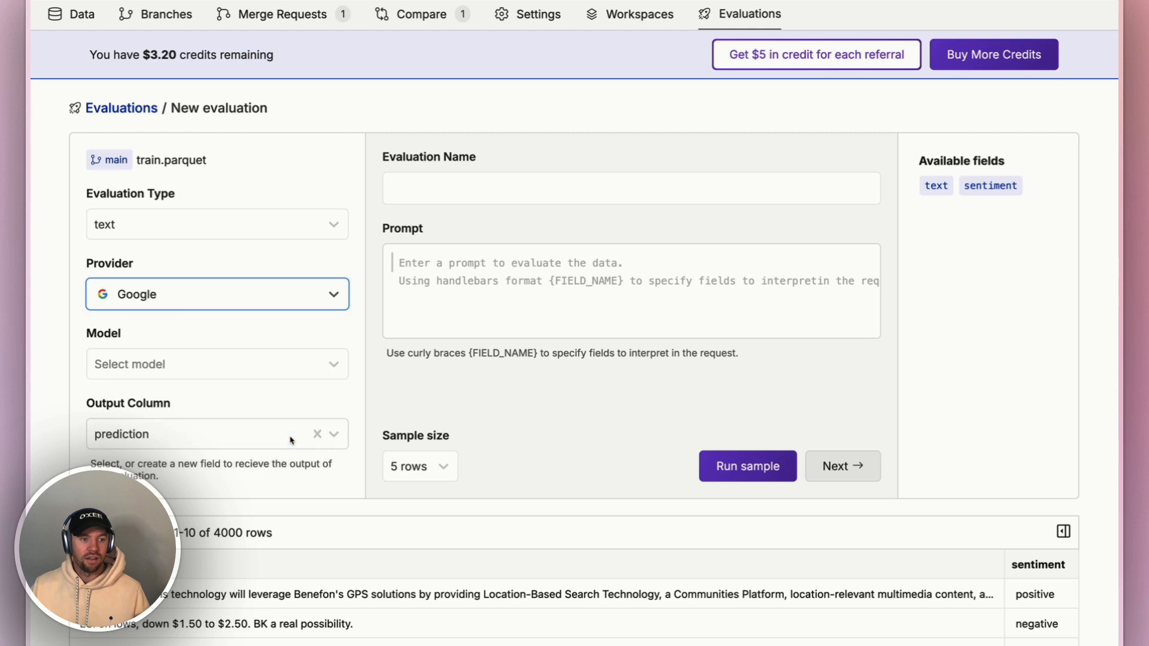
left_click(285, 293)
left_click(250, 396)
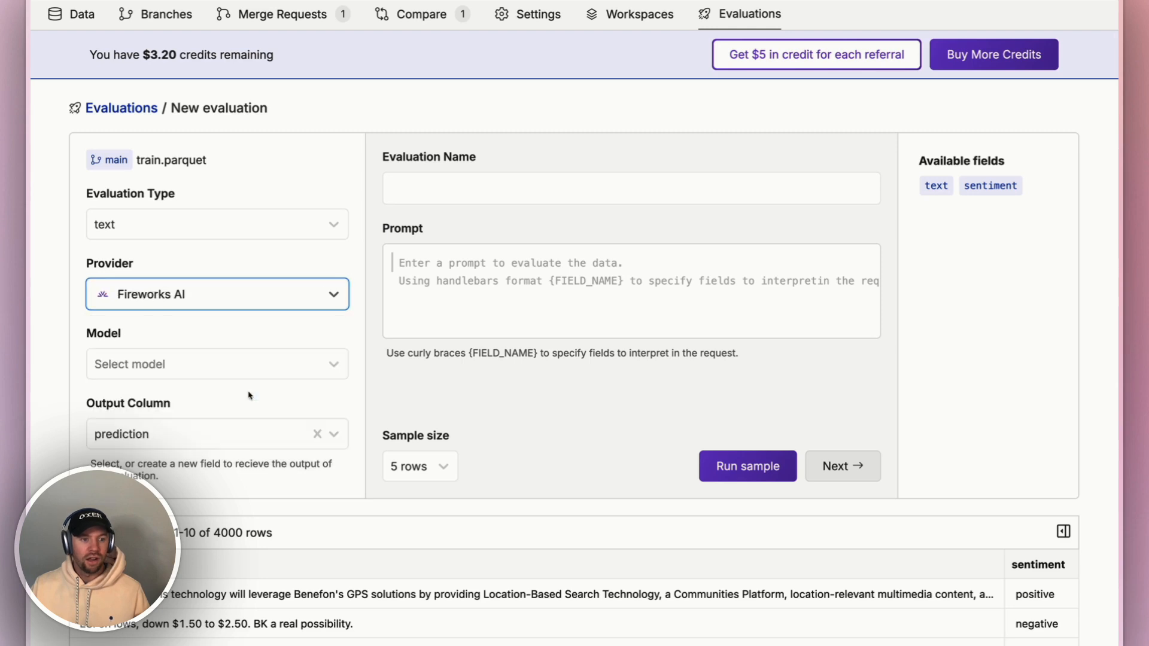
left_click(247, 364)
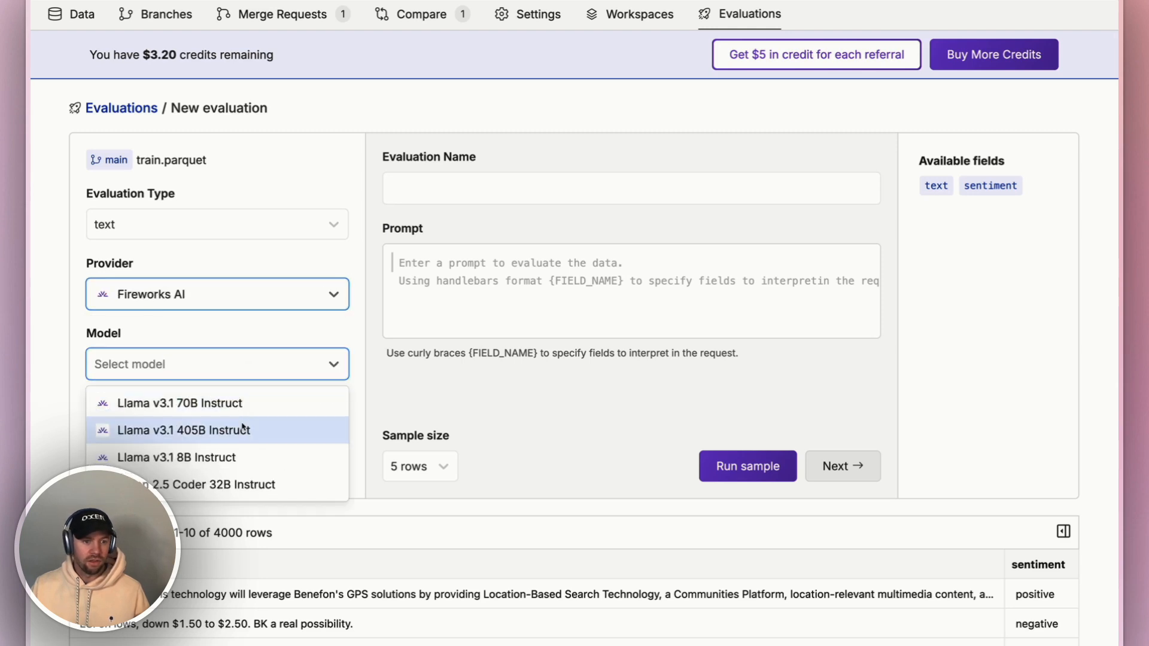
left_click(216, 405)
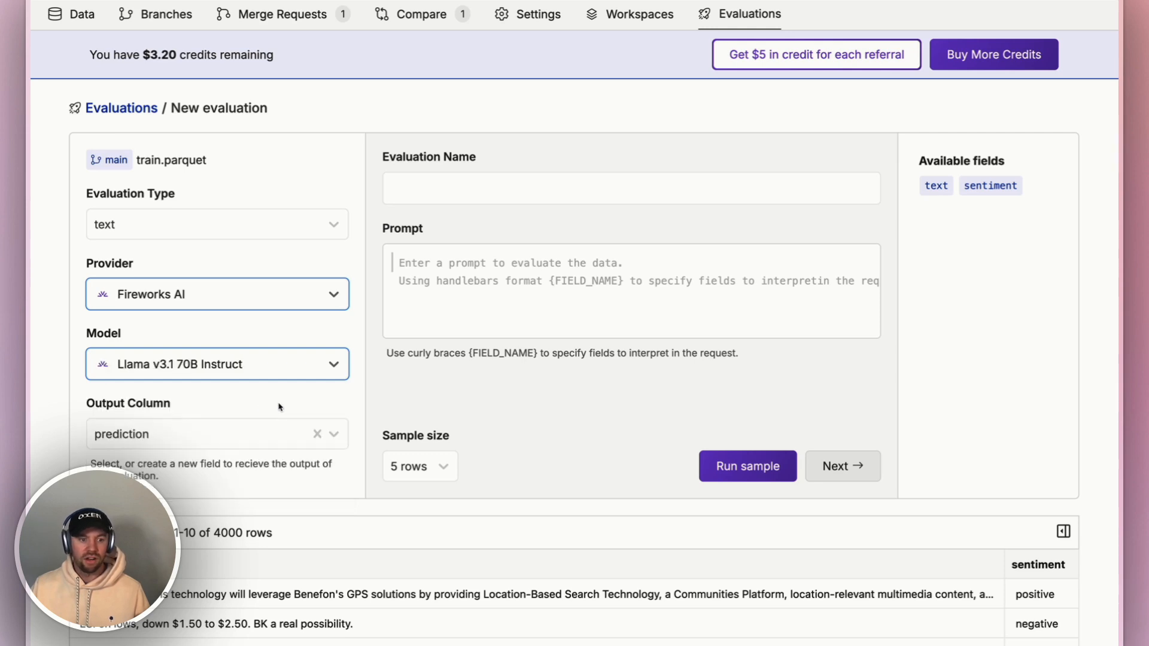
Step: Name the evaluation Sentiment and begin the prompt 'Classify the following text into positive, negative or neutral'
scroll(318, 400, "down", 5)
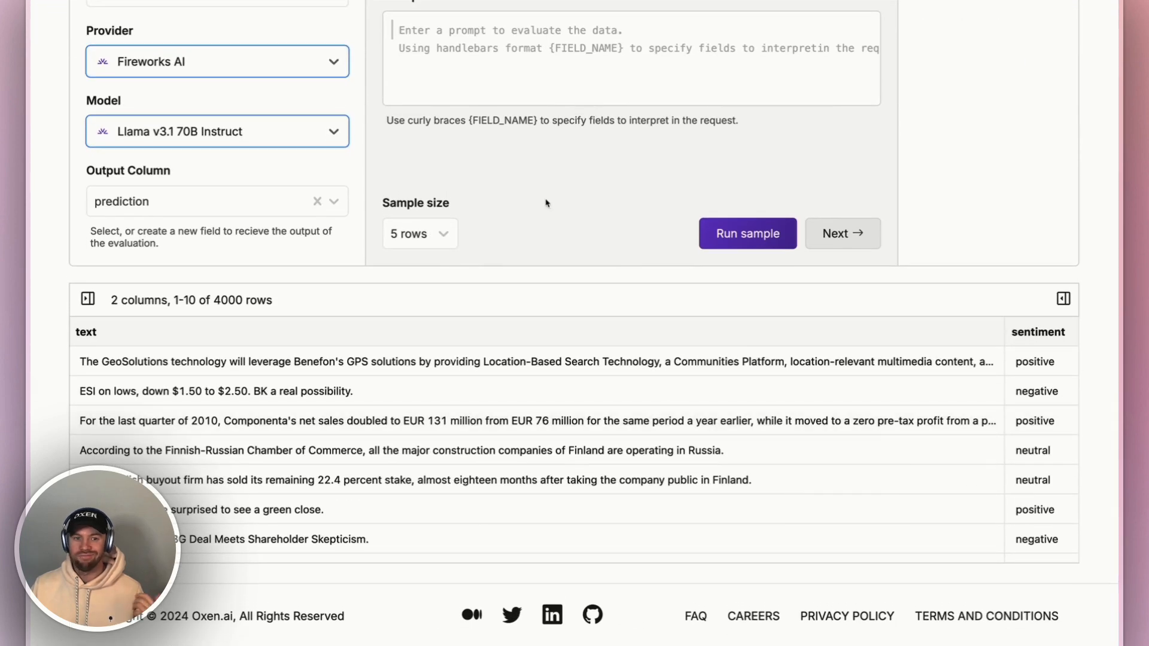
scroll(542, 200, "up", 5)
left_click(518, 177)
type("S")
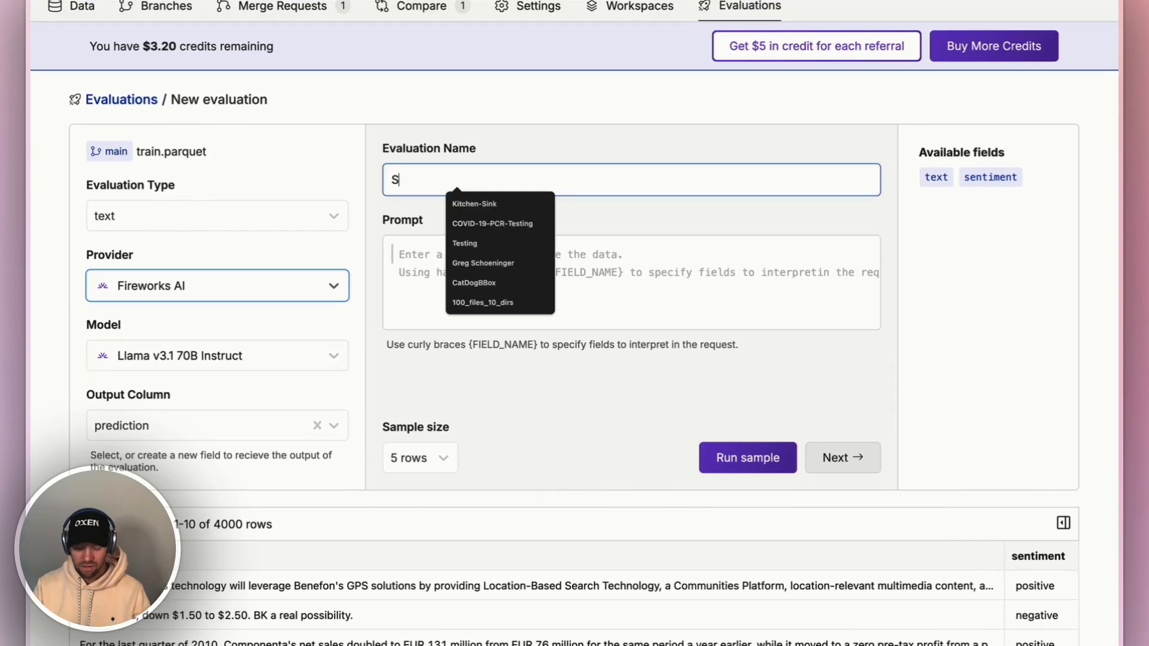
type("entiment Analysis")
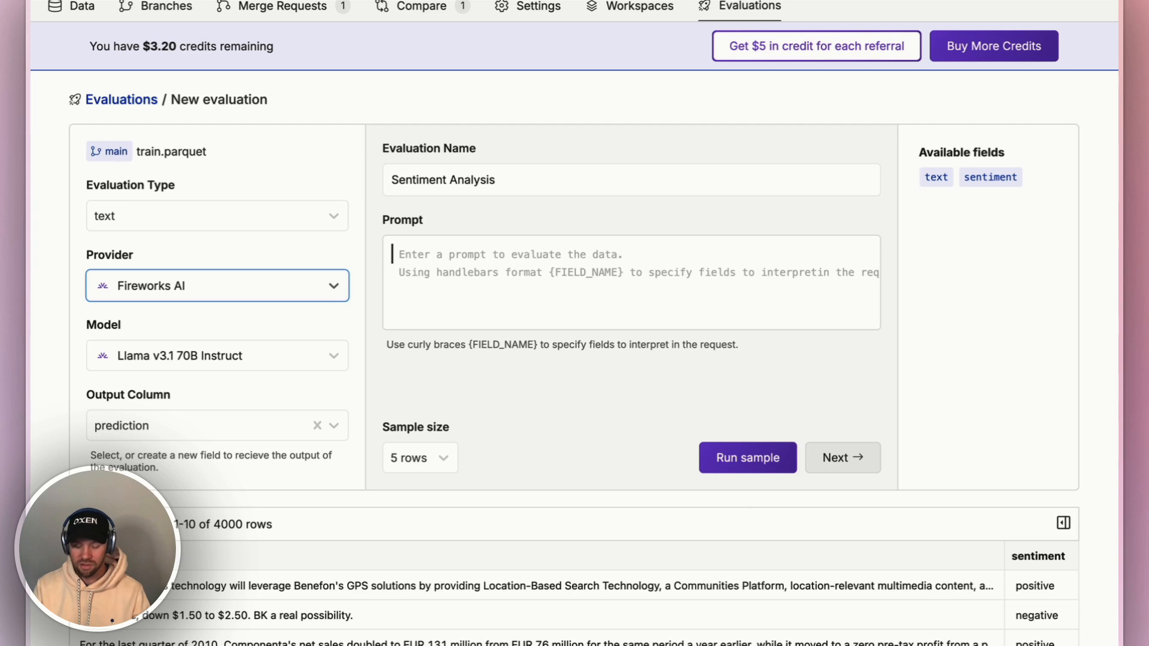
type("Classify the f")
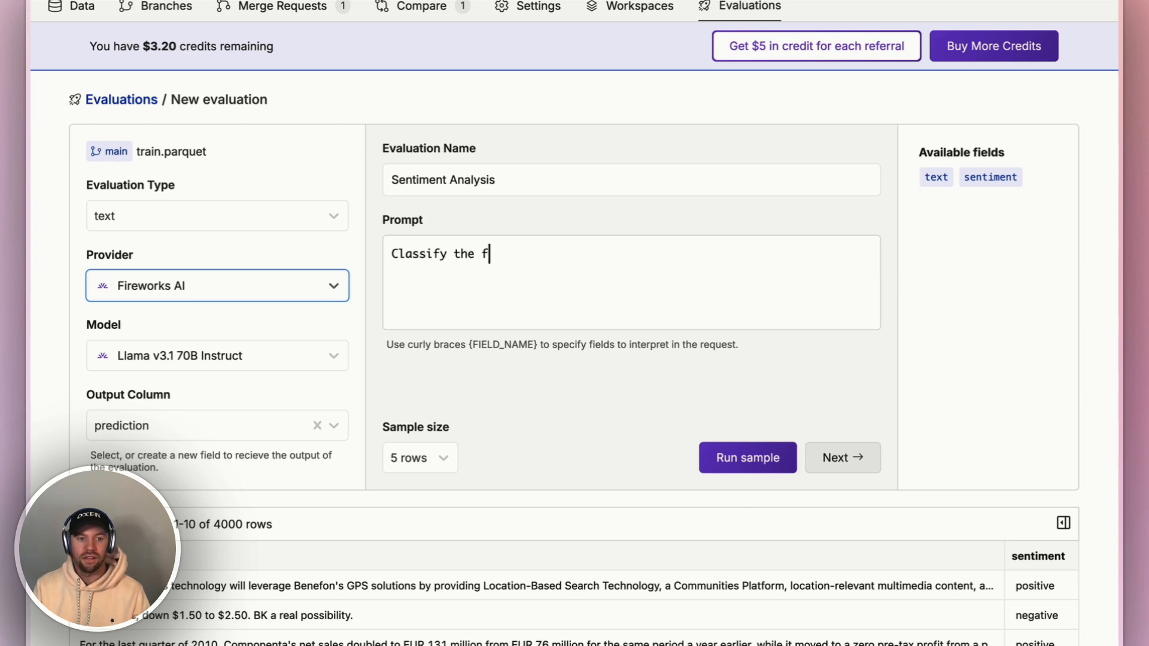
type("ollowing text into ")
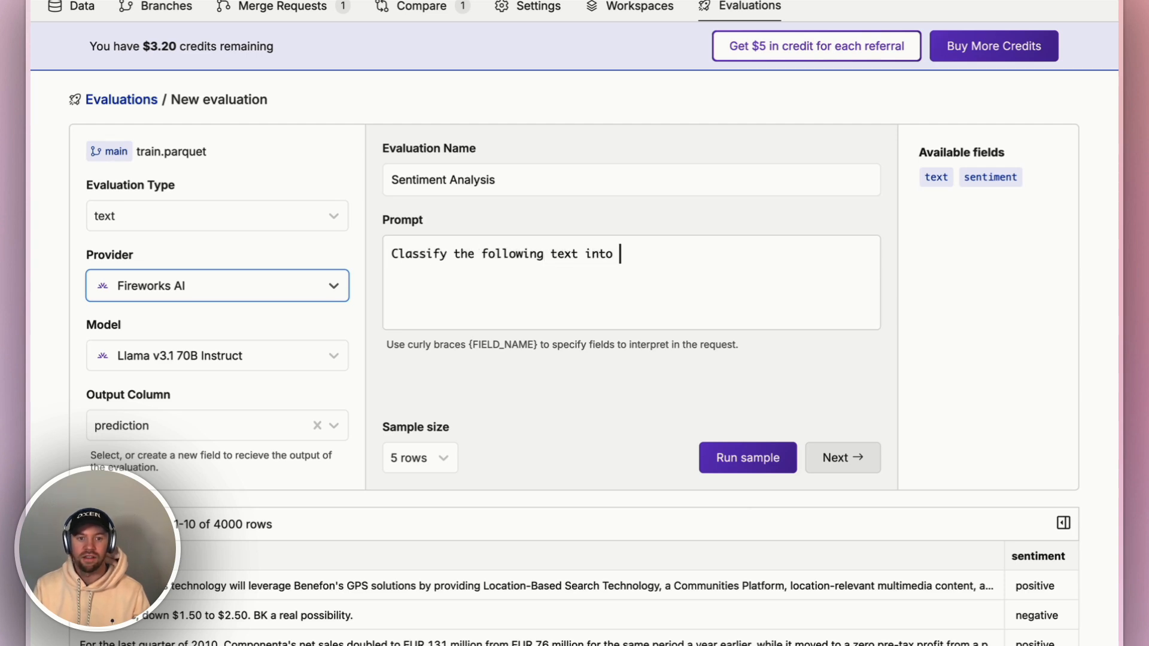
type("positive, negat")
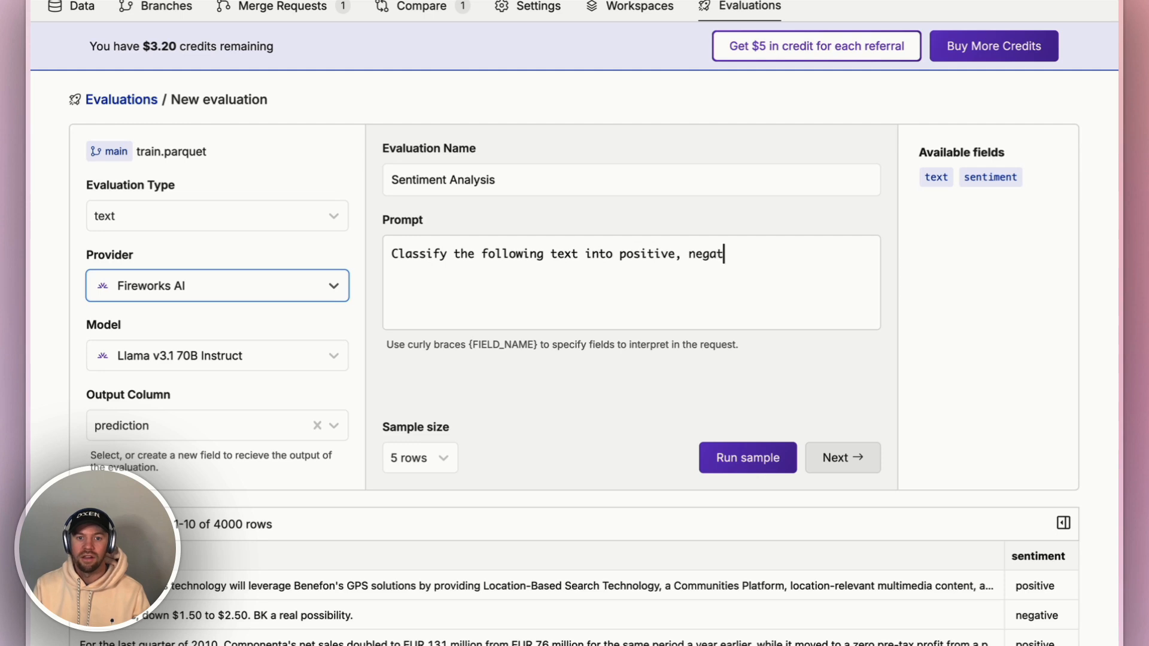
type("ive or neutral, bases")
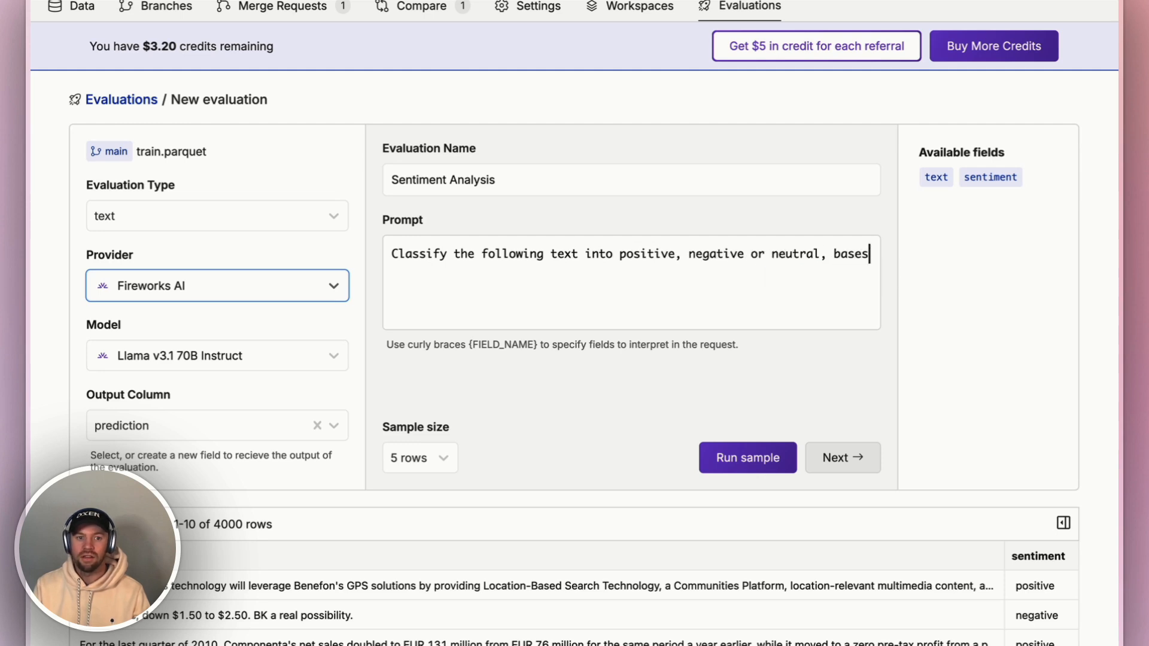
Step: Finish the prompt with 'based on the sentiment of the text' and a {text} line
key("BackSpace")
type("d on the ")
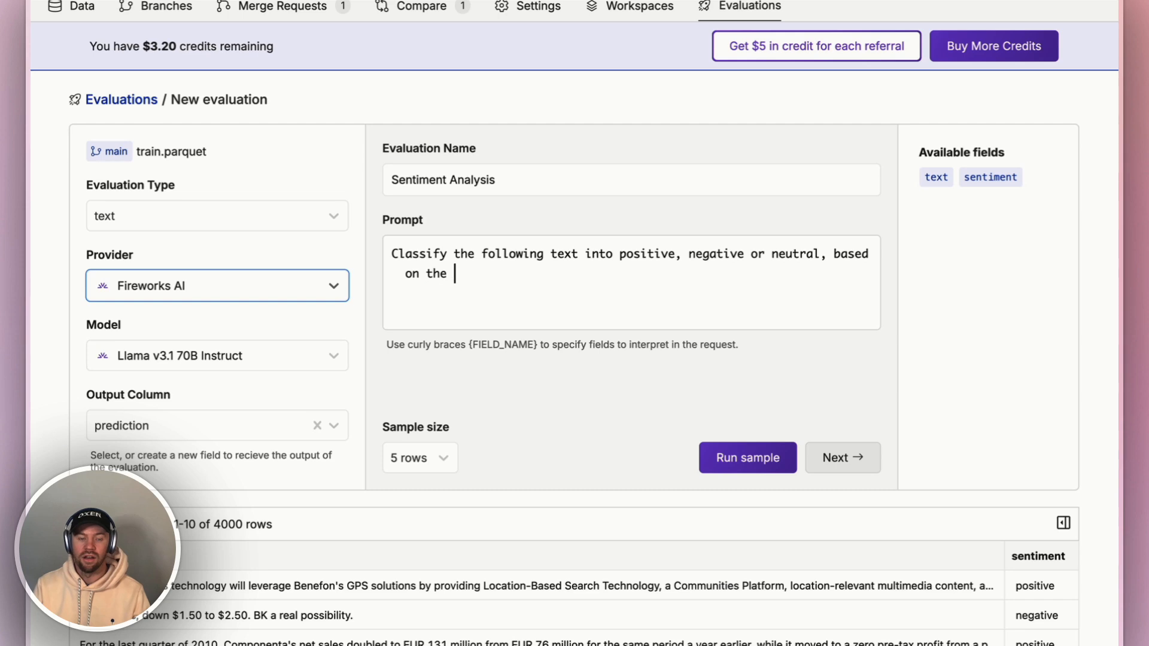
type("setnim")
key("BackSpace")
key("BackSpace")
key("BackSpace")
key("BackSpace")
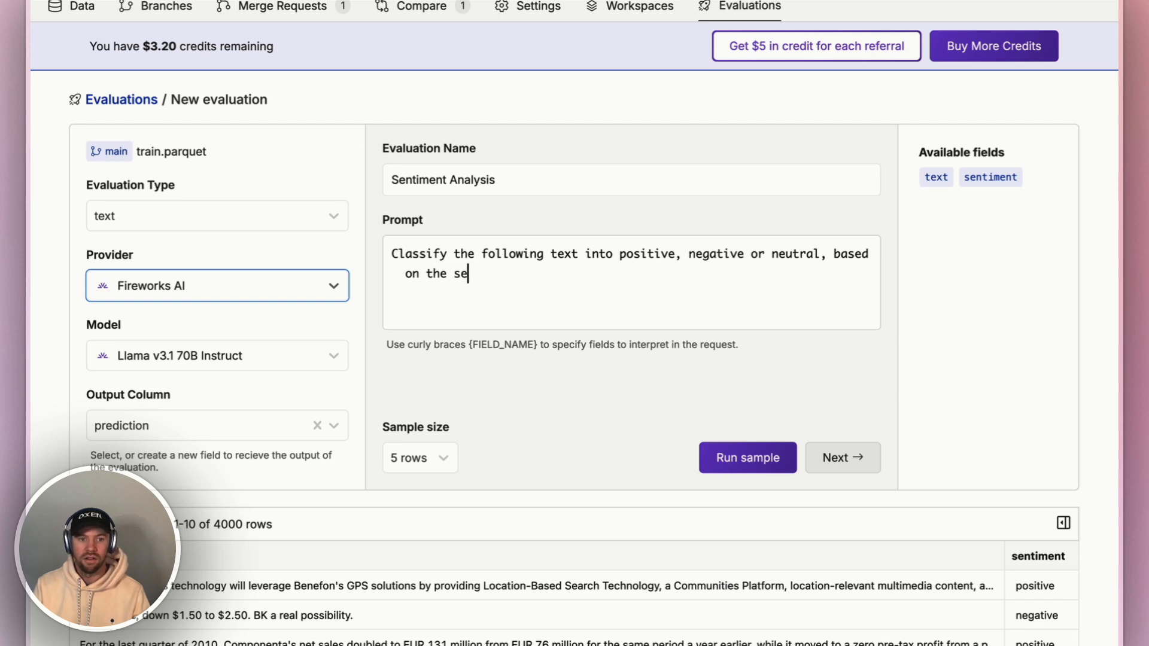
type("ntiment of the text")
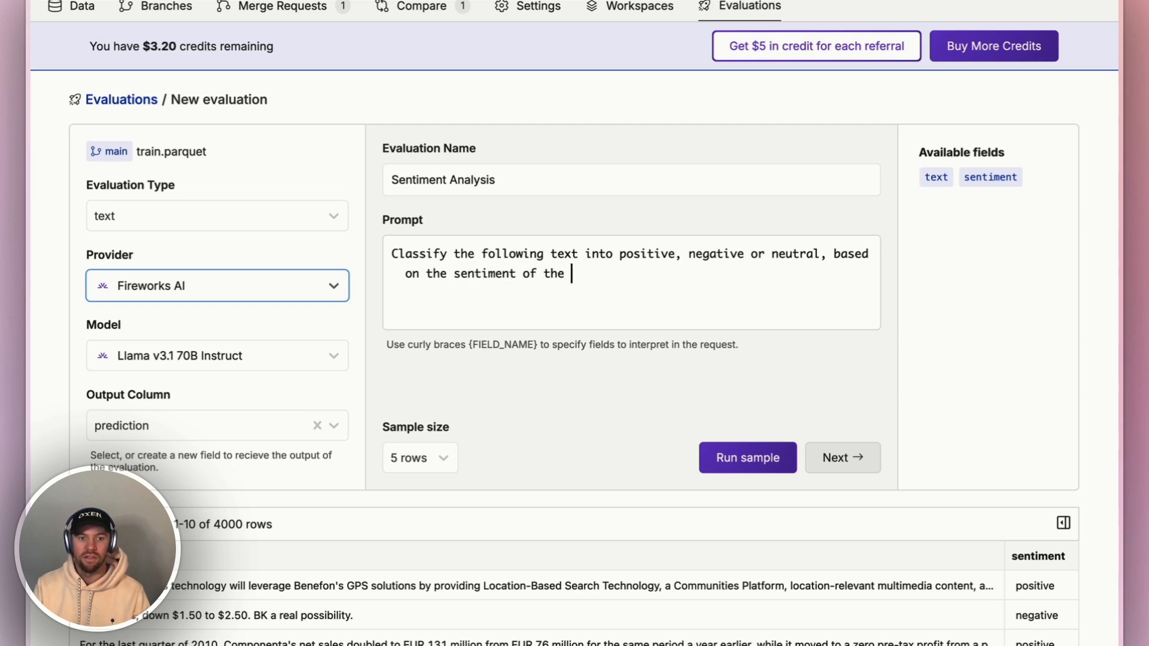
key("Return")
key("Return")
type("{text}")
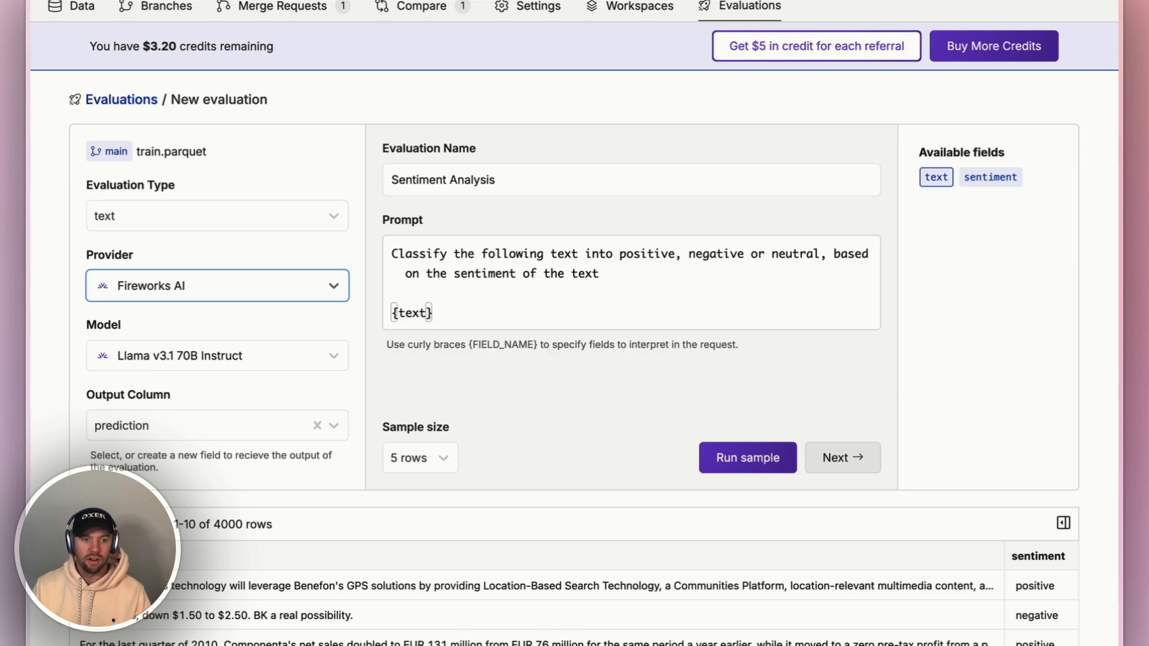
scroll(276, 452, "down", 3)
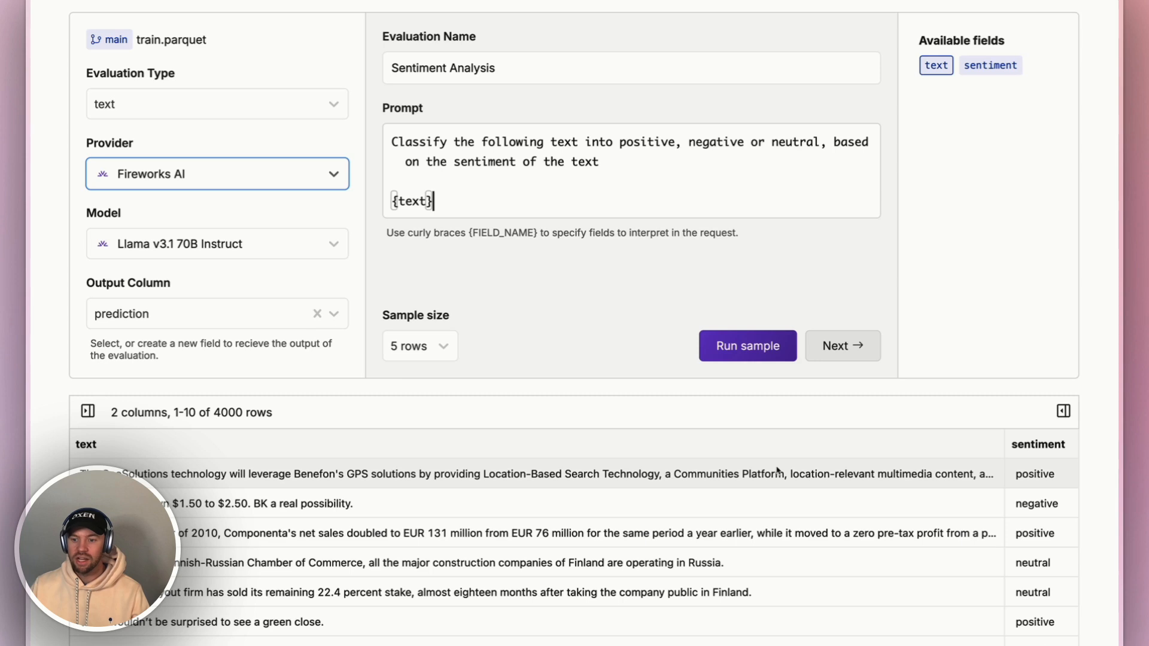
scroll(622, 395, "up", 2)
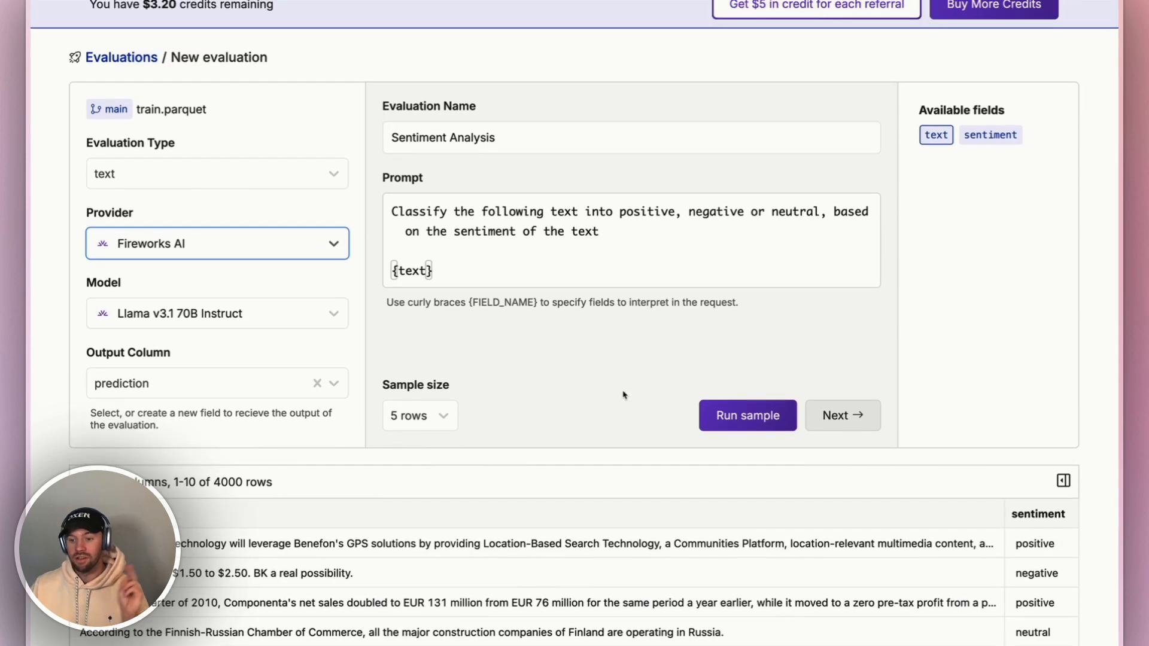
scroll(623, 395, "down", 2)
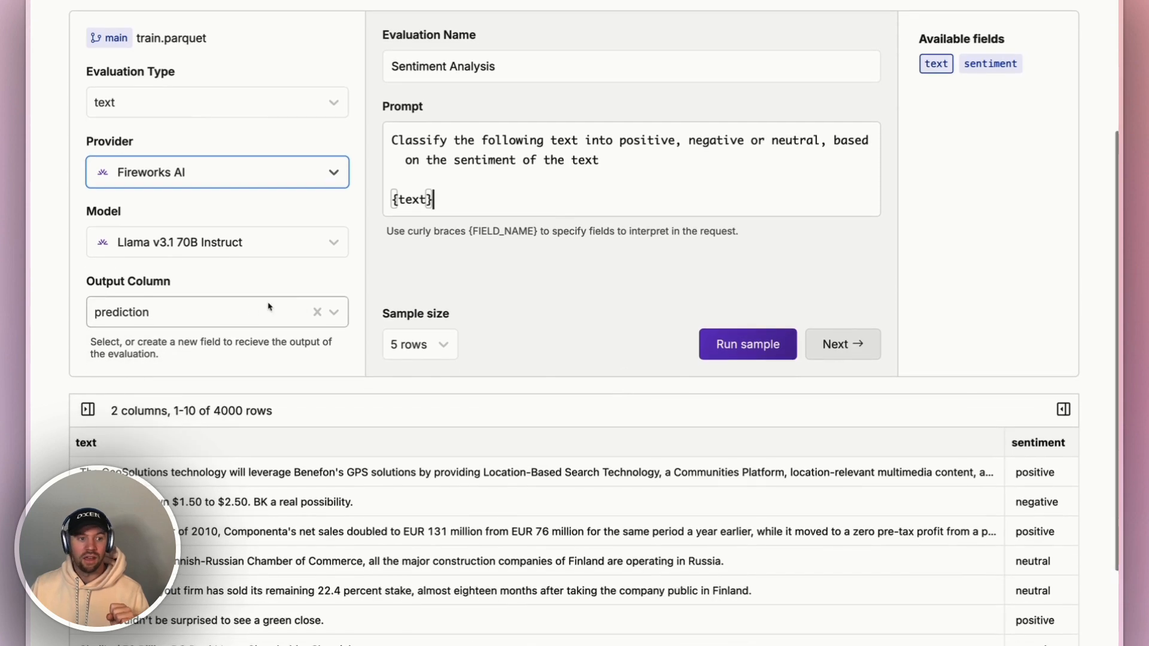
scroll(529, 247, "up", 1)
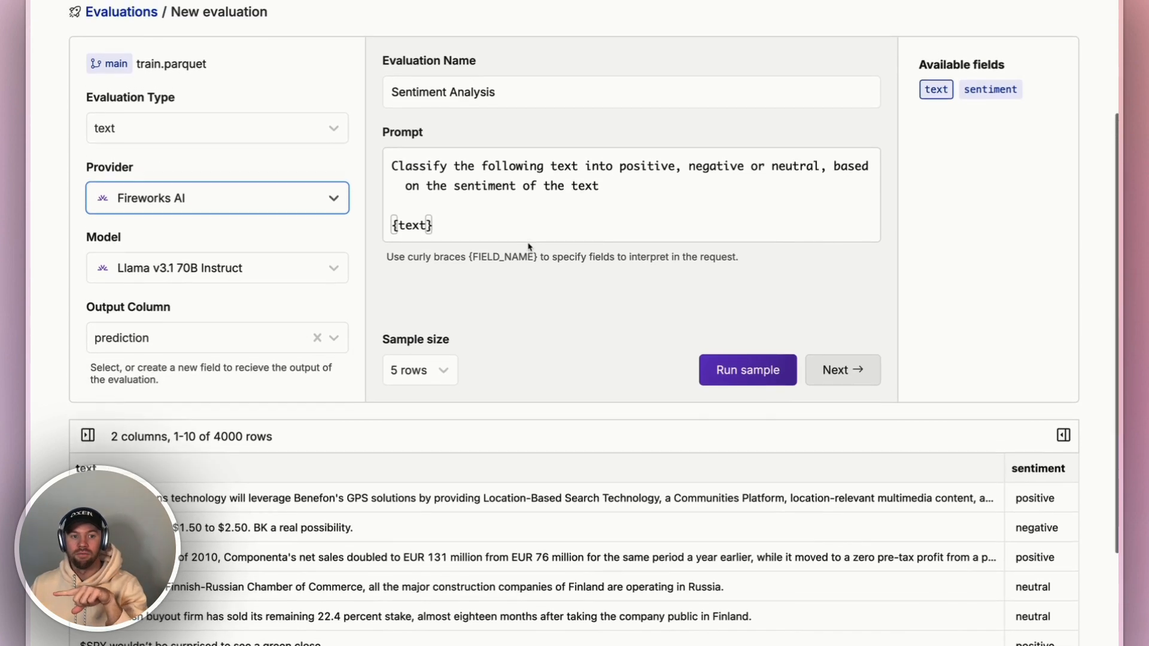
scroll(708, 315, "up", 2)
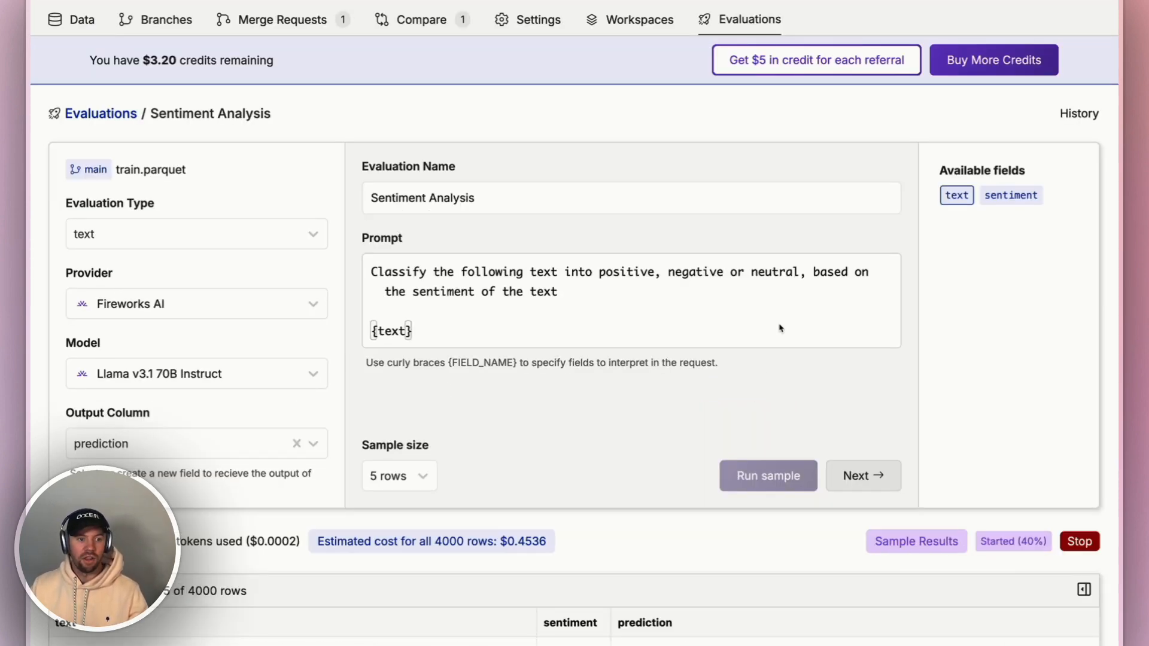
Step: Inspect the first sample prediction in Row details
scroll(781, 328, "down", 4)
scroll(781, 328, "down", 1)
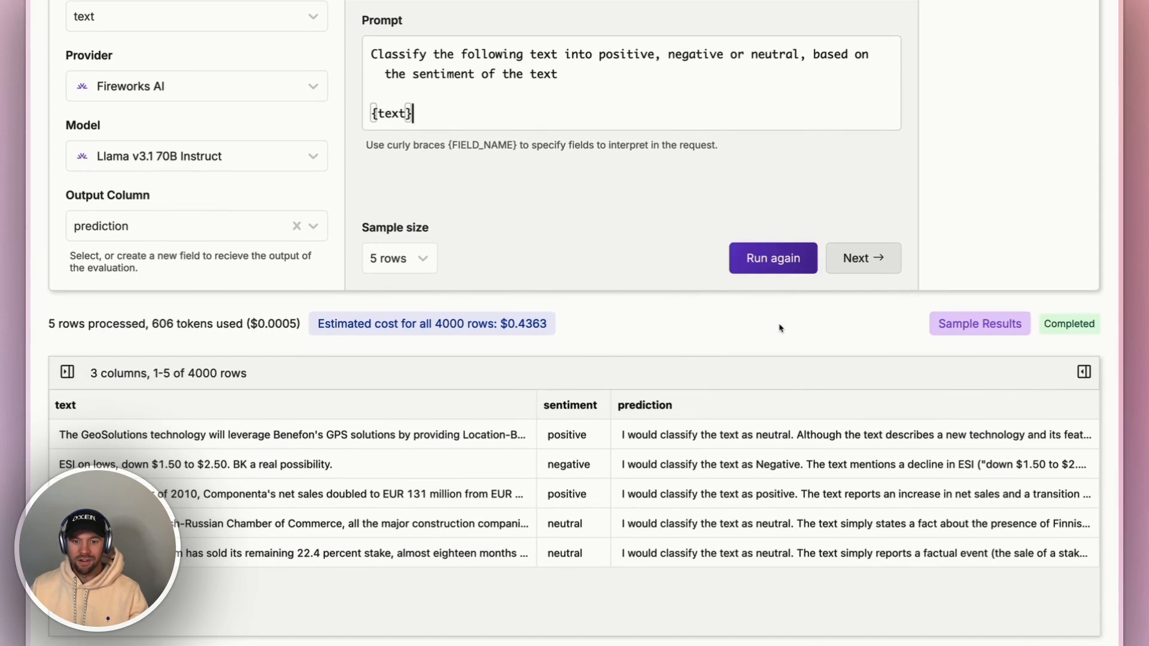
left_click(721, 436)
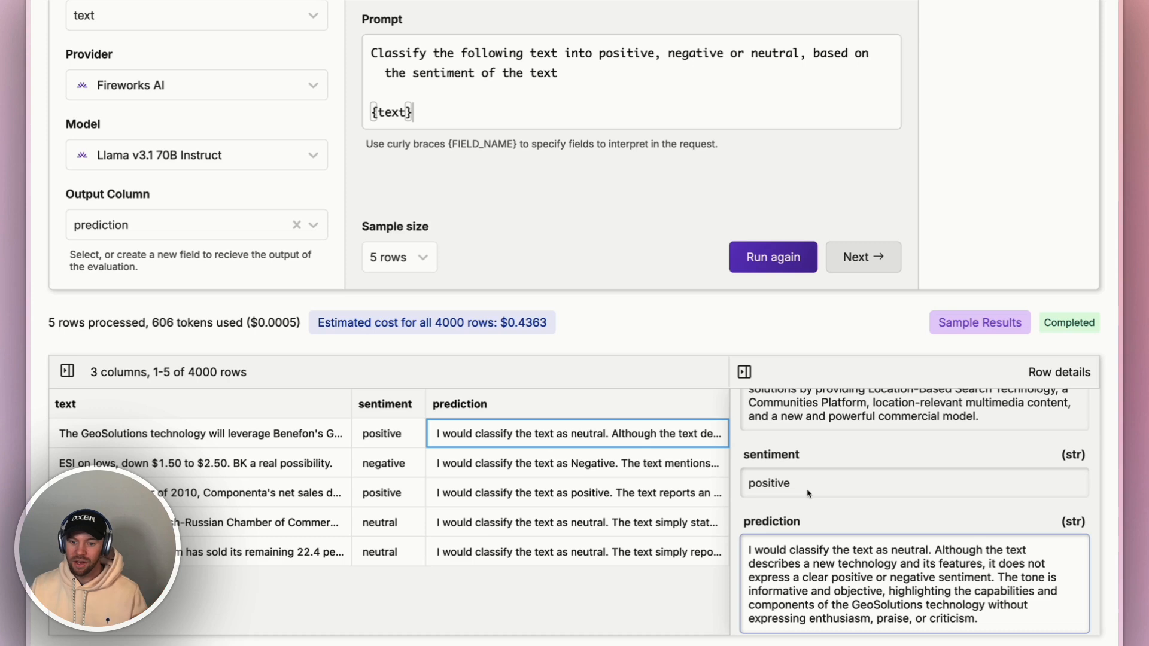
scroll(673, 207, "up", 2)
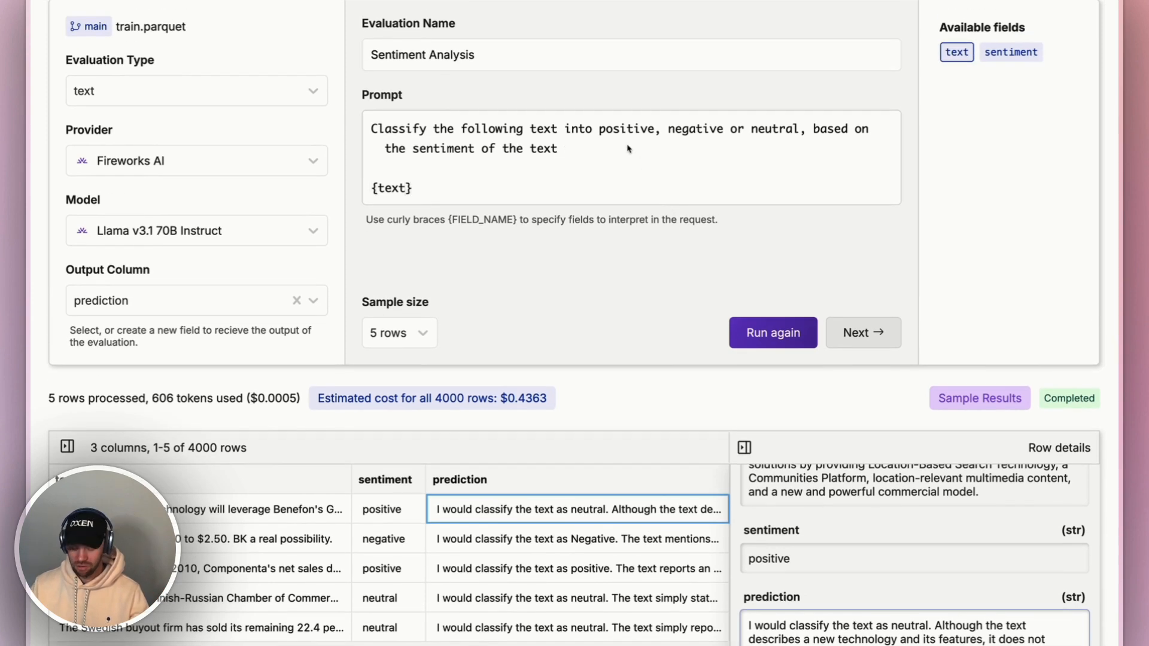
Step: Add 'All lowercase, one word.' to the prompt and rerun the sample
type("All lowercas")
type("e, one w")
key("BackSpace")
type("one word.")
left_click(766, 331)
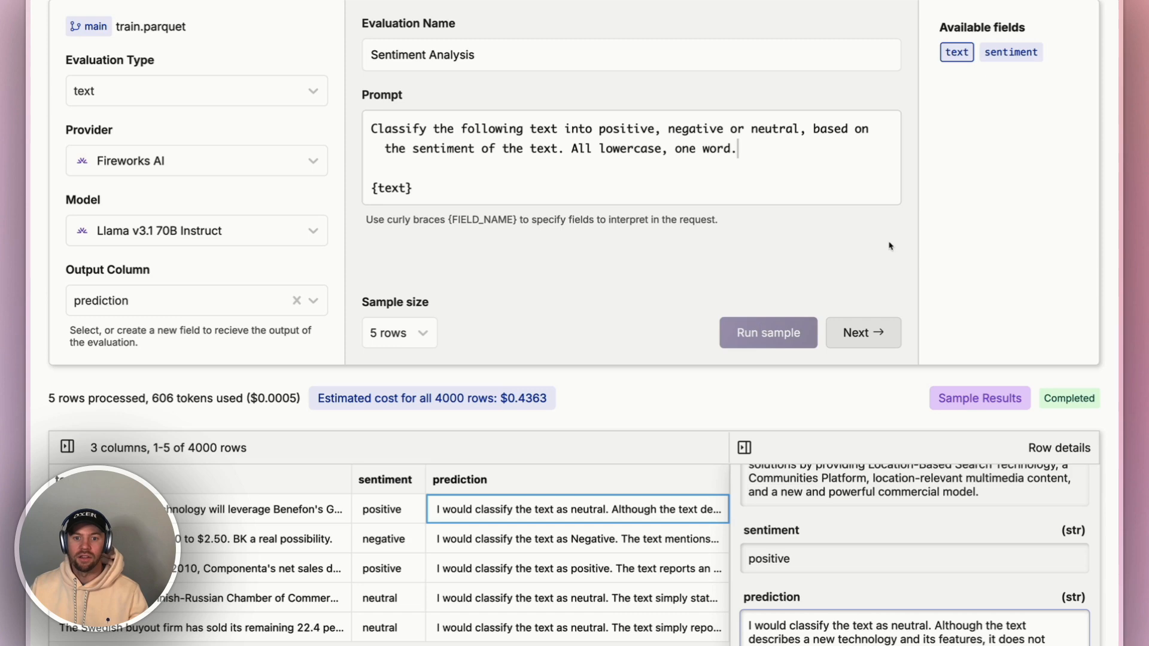
Step: Review the rerun results and proceed to the target branch and path step
scroll(890, 245, "down", 4)
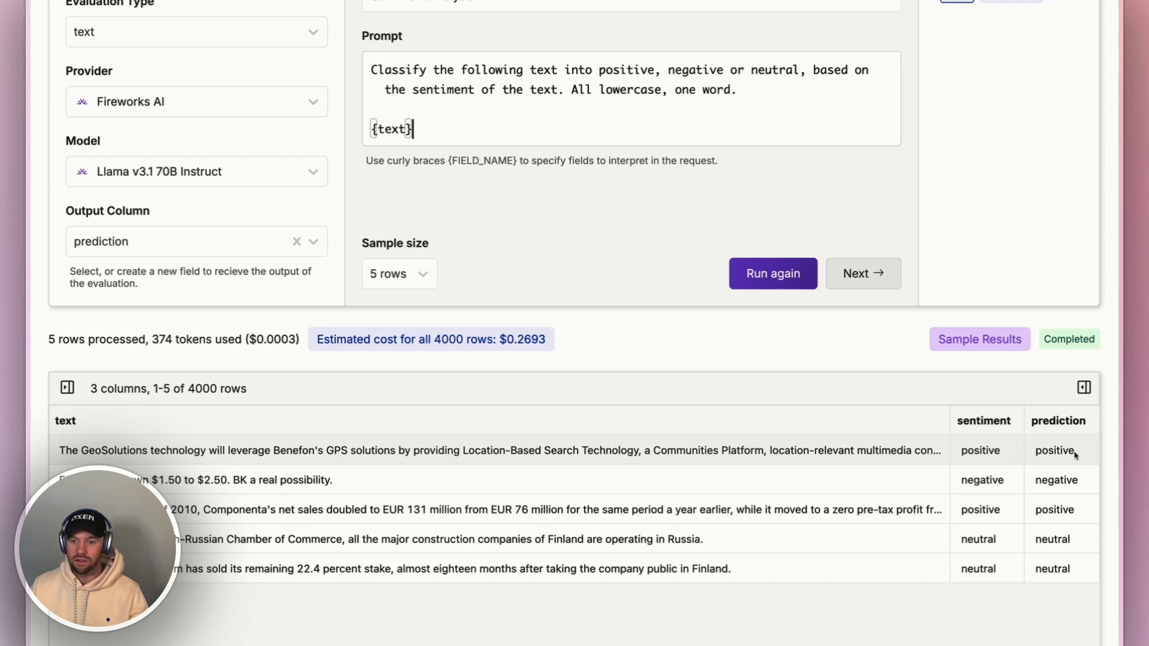
scroll(867, 527, "up", 5)
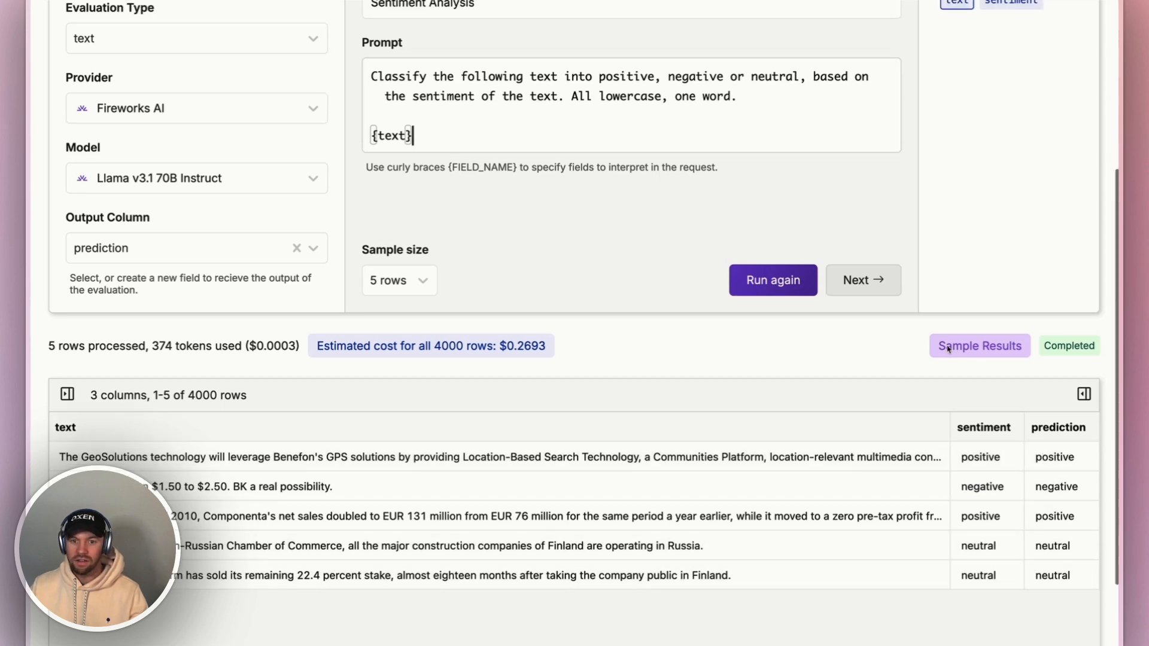
scroll(882, 403, "down", 1)
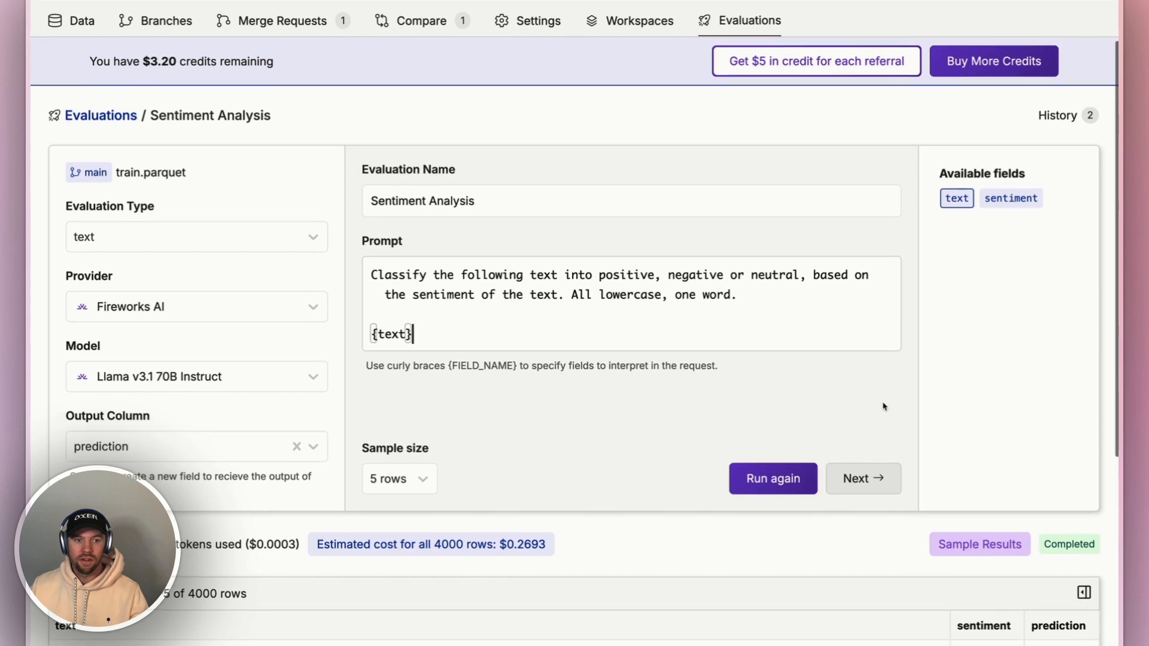
left_click(863, 479)
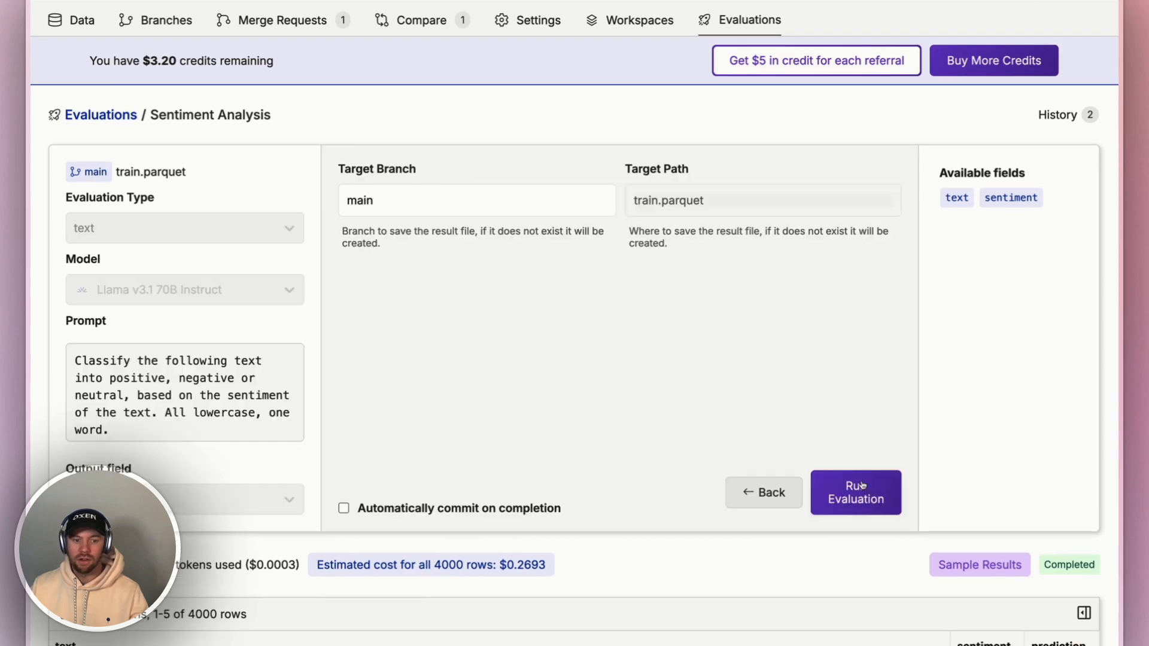
Step: Enable auto-commit on completion and set the target branch to evaluating_sentiment_llama-70B
left_click(459, 504)
scroll(595, 516, "down", 1)
scroll(595, 515, "down", 1)
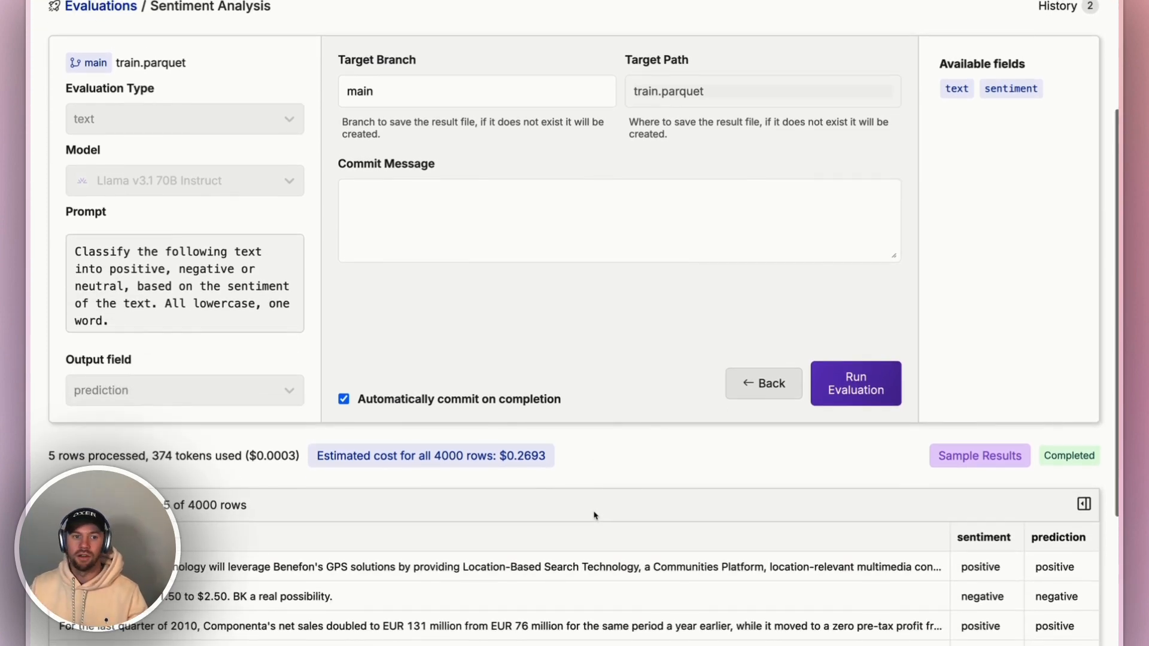
scroll(595, 516, "up", 2)
left_click(409, 196)
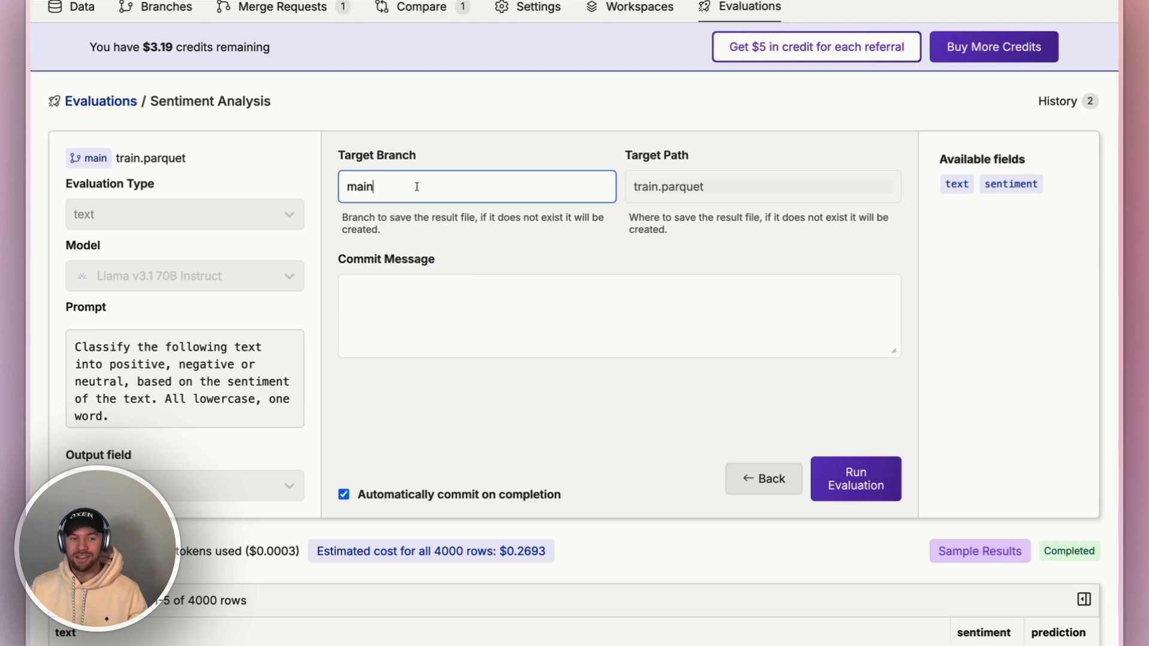
double_click(417, 187)
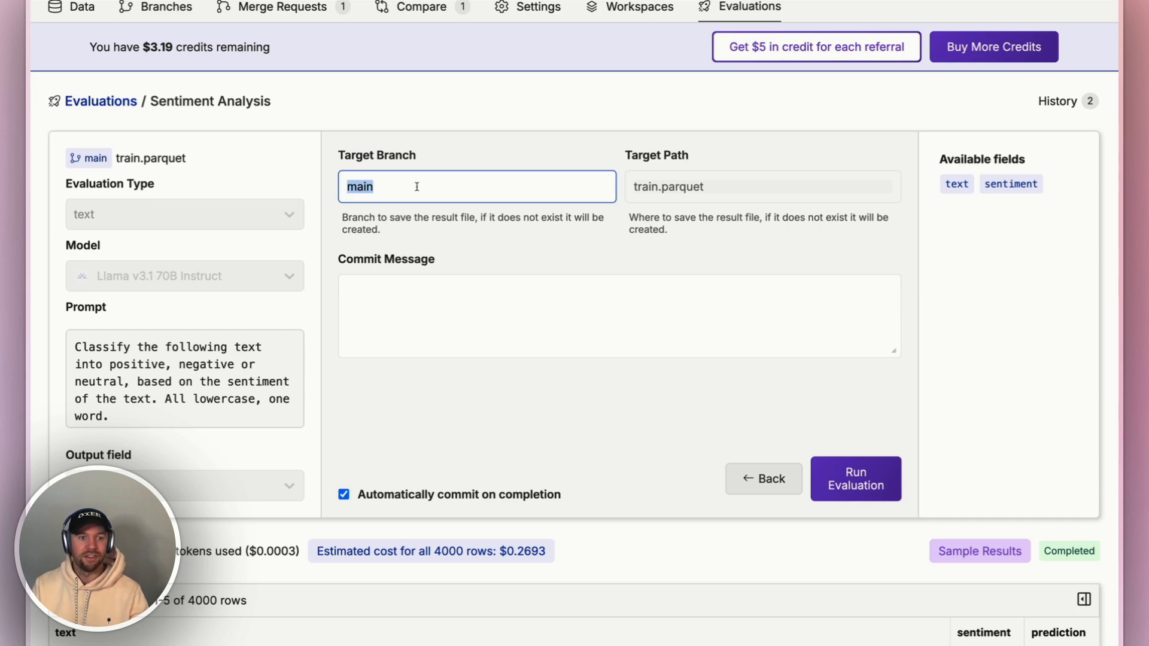
type("evaluationg_s")
key("BackSpace")
key("BackSpace")
key("BackSpace")
key("BackSpace")
key("BackSpace")
type("ng")
key("BackSpace")
key("BackSpace")
type("ing_sentiment_llama-")
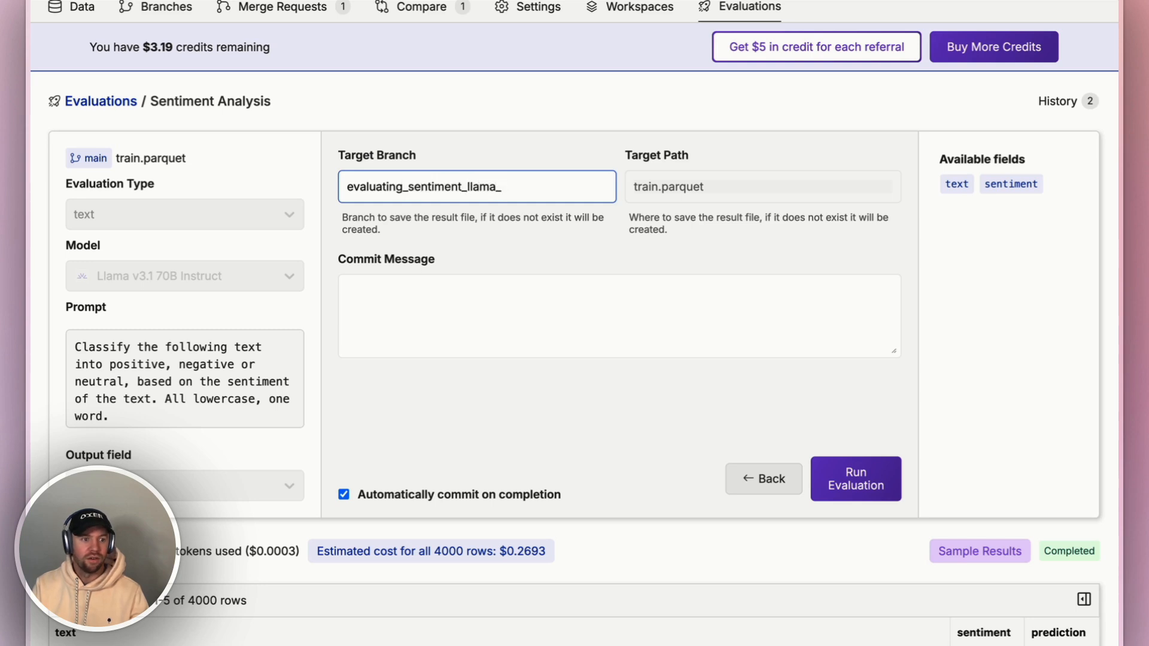
type("70B")
Step: Enter commit message 'Sentiment with LLama 70B' and run the full evaluation
left_click(439, 316)
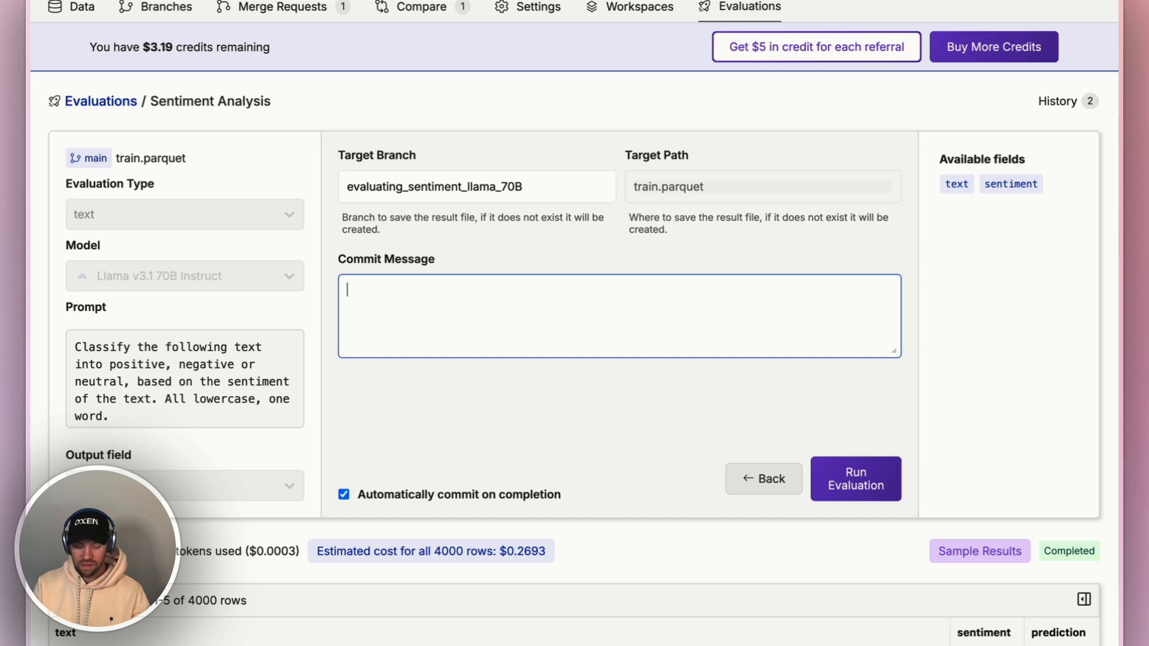
type("Setn")
key("BackSpace")
key("BackSpace")
type("ntimen")
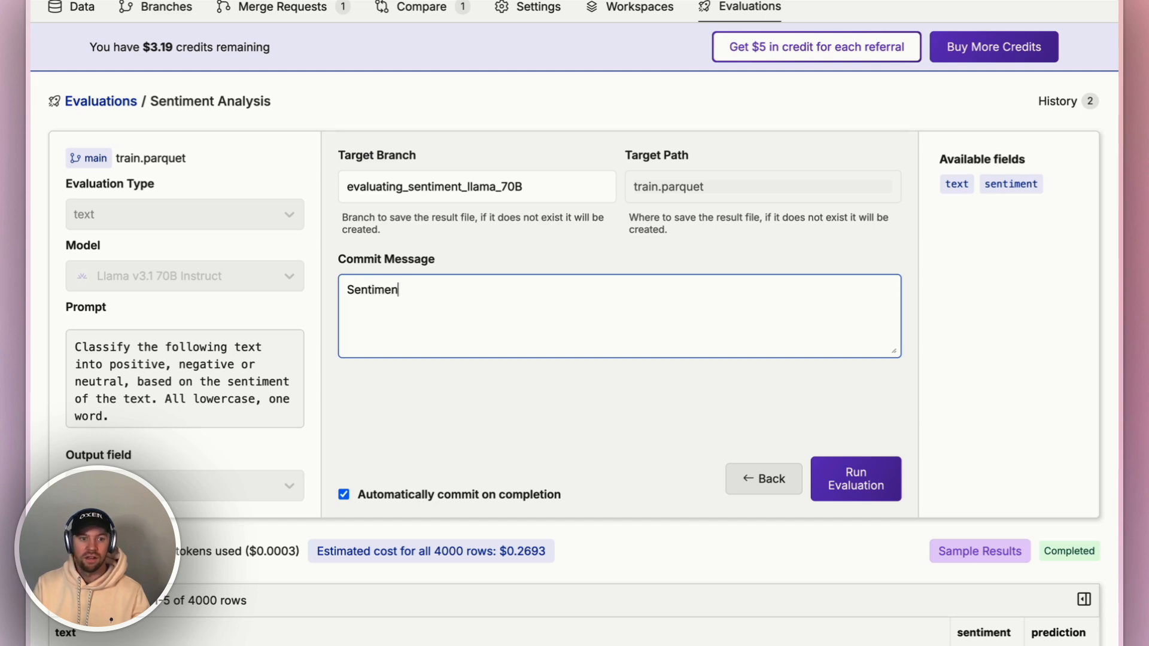
type("t with LLama")
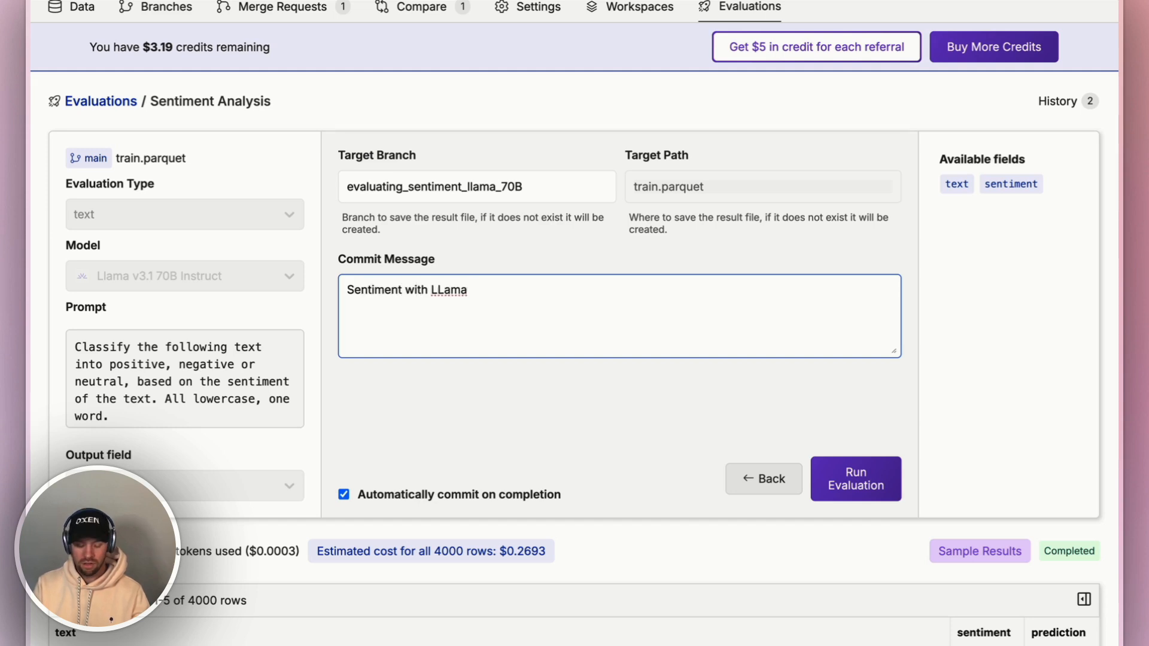
type(" 70B")
left_click(865, 474)
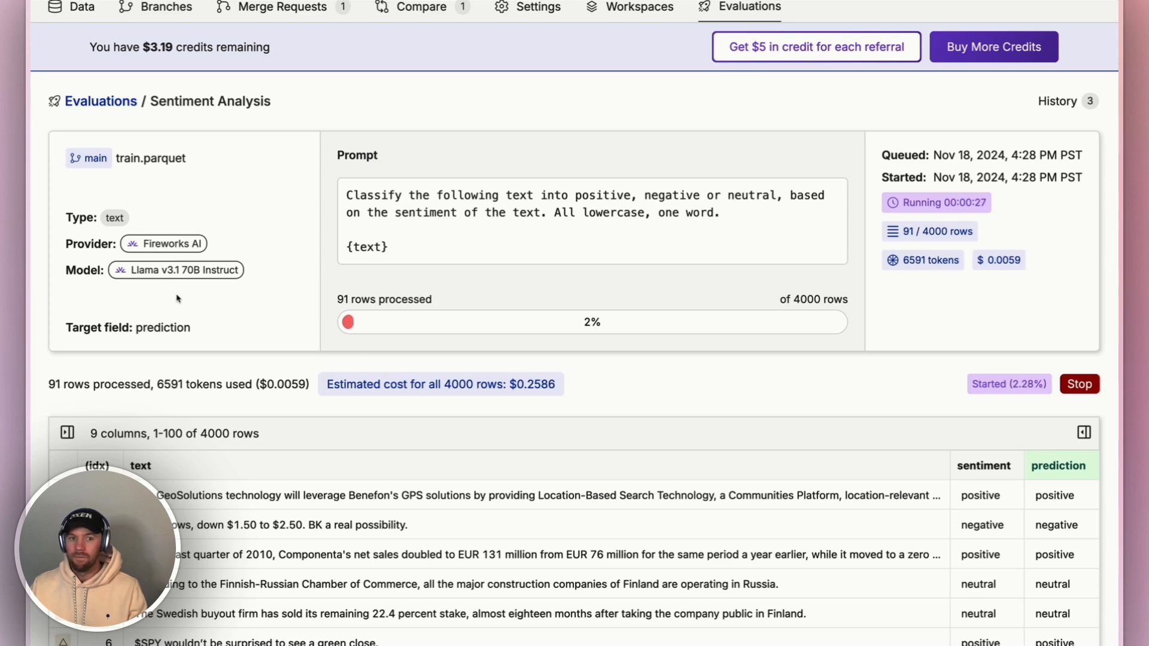
Step: Check the full Llama v3.1 70B run's progress at 91 of 4000 rows, estimated $0.2586
scroll(177, 298, "up", 2)
Step: Browse the Mistral AI model cards in the Models catalogue, e.g. Mistral Large at $2.00/$6.00
left_click(543, 33)
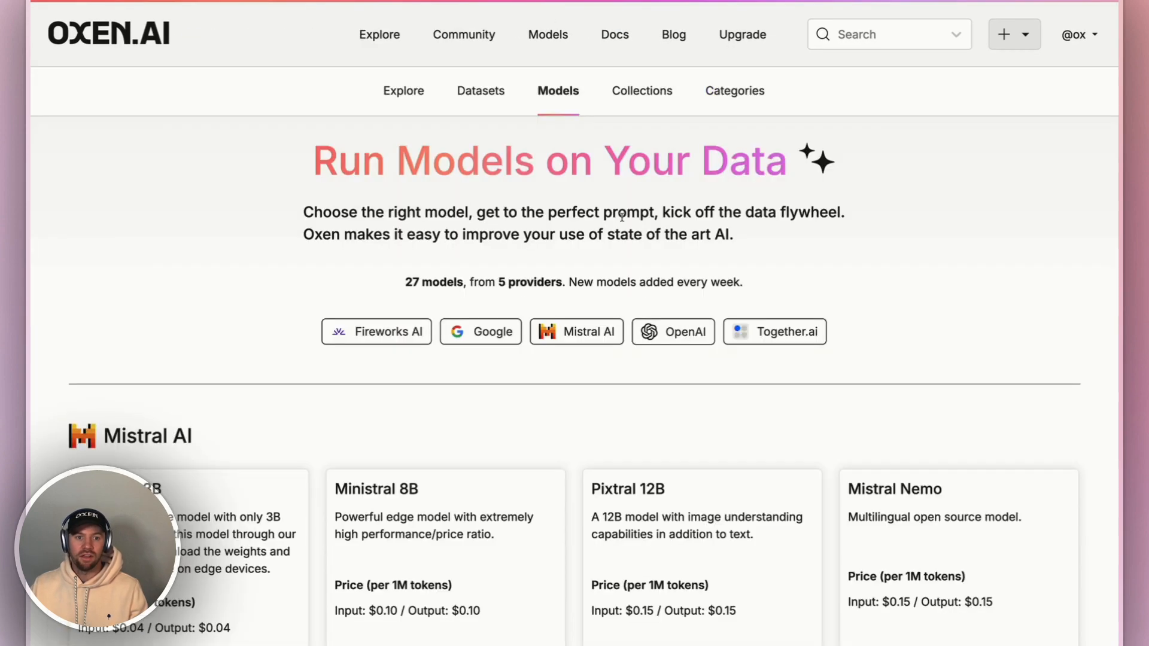
scroll(622, 222, "down", 5)
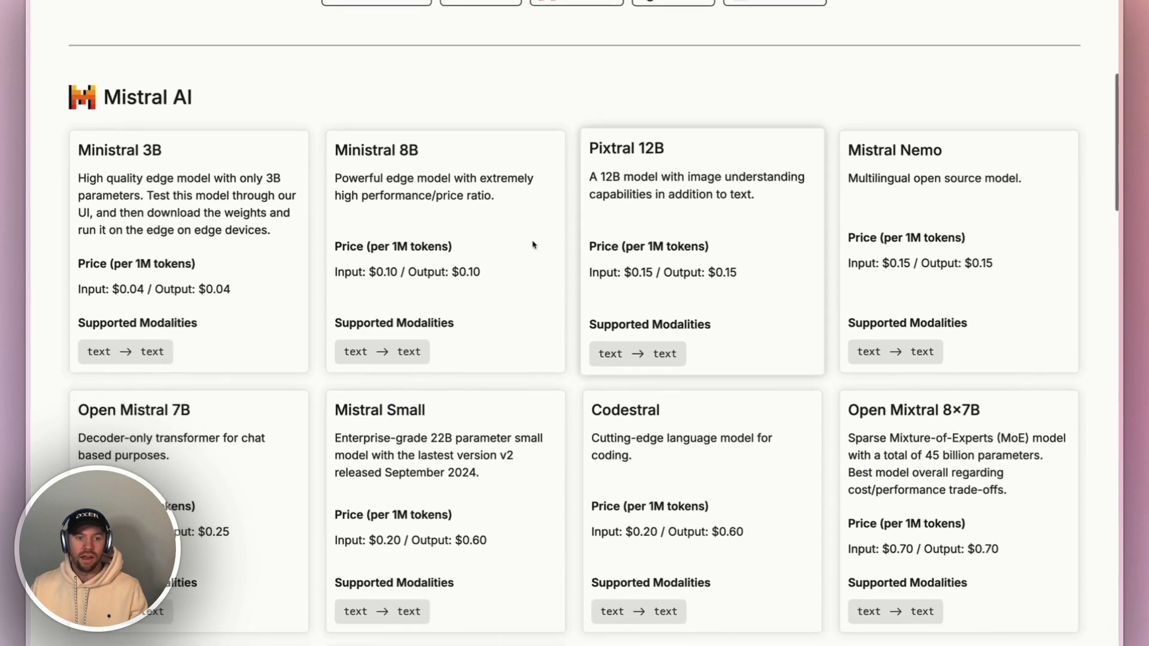
scroll(521, 313, "down", 3)
scroll(521, 313, "down", 4)
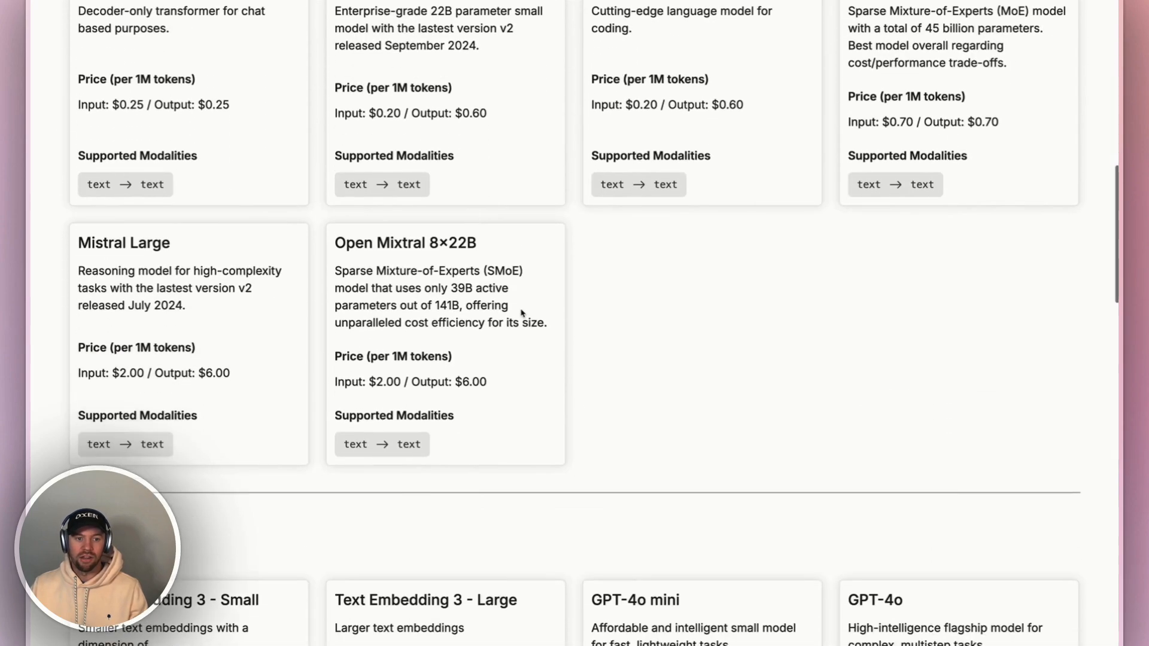
scroll(520, 313, "up", 12)
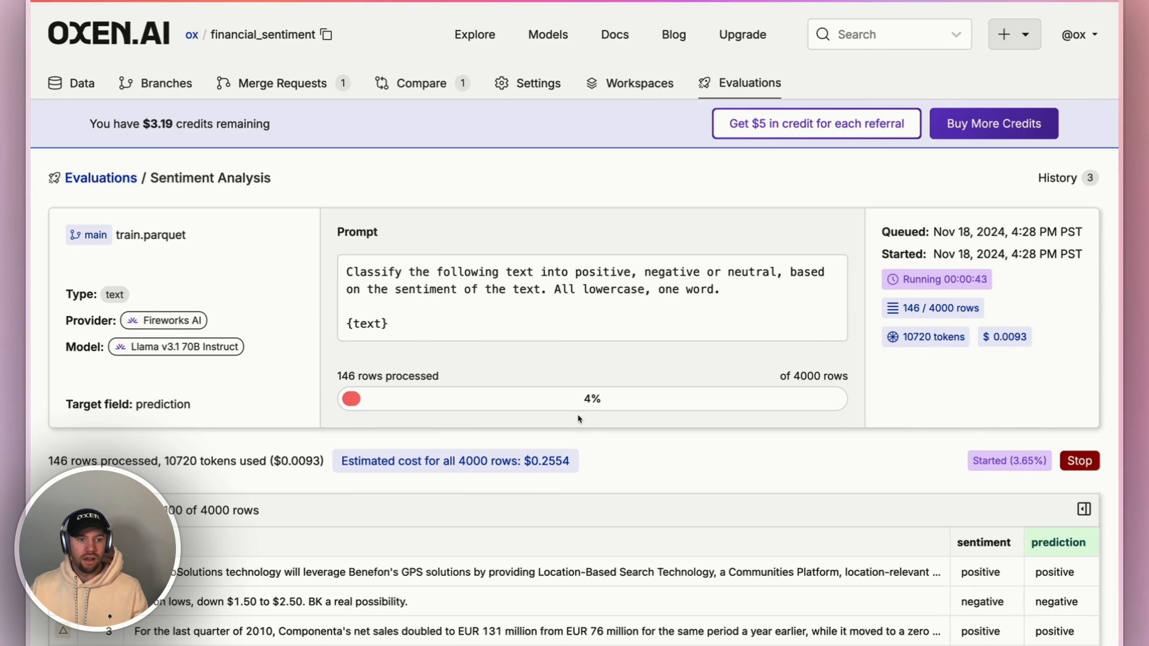
Step: Open the completed GPT-4o Sentiment Analysis evaluation from the evaluations list
left_click(721, 85)
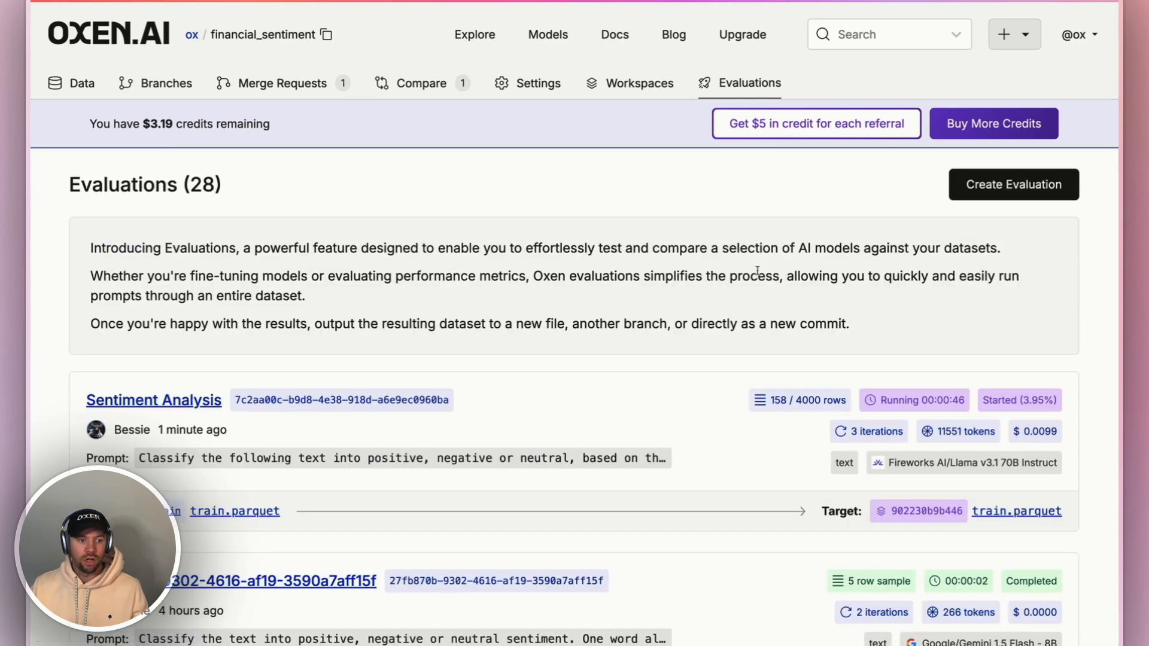
scroll(757, 271, "down", 5)
scroll(757, 274, "down", 6)
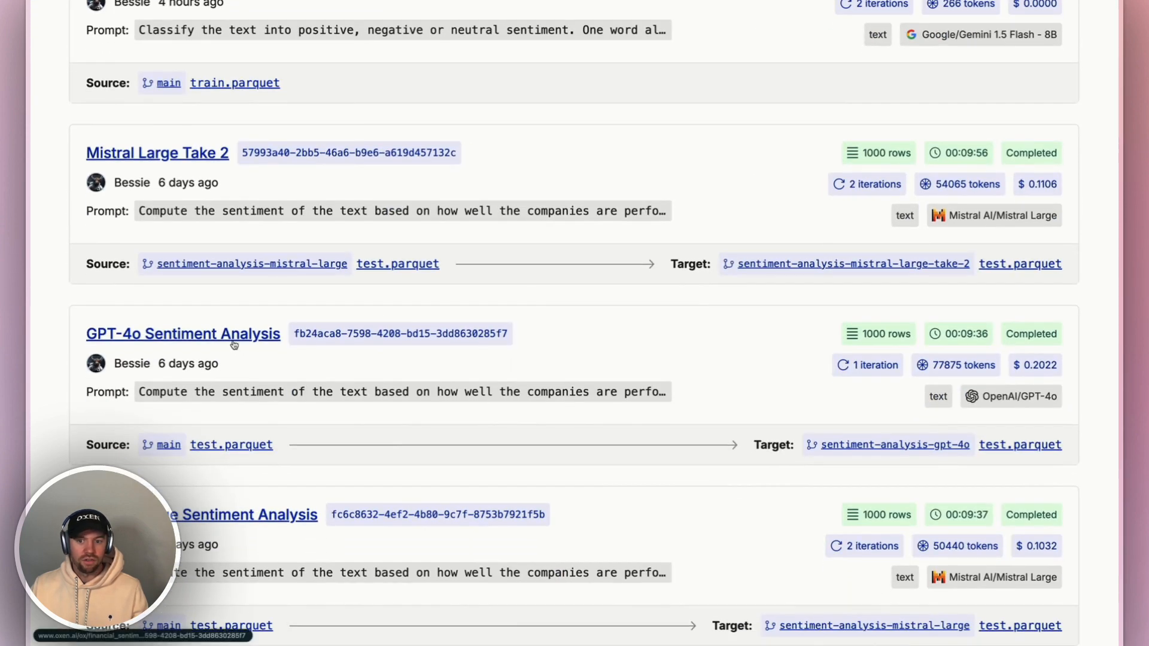
left_click(234, 344)
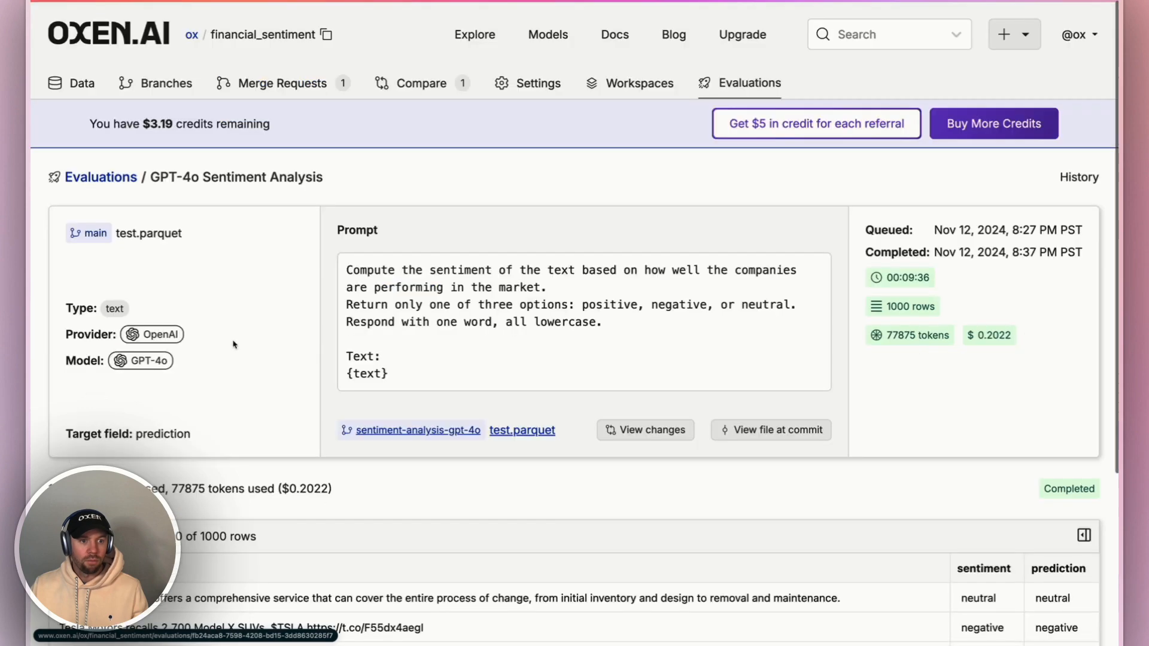
scroll(524, 400, "down", 2)
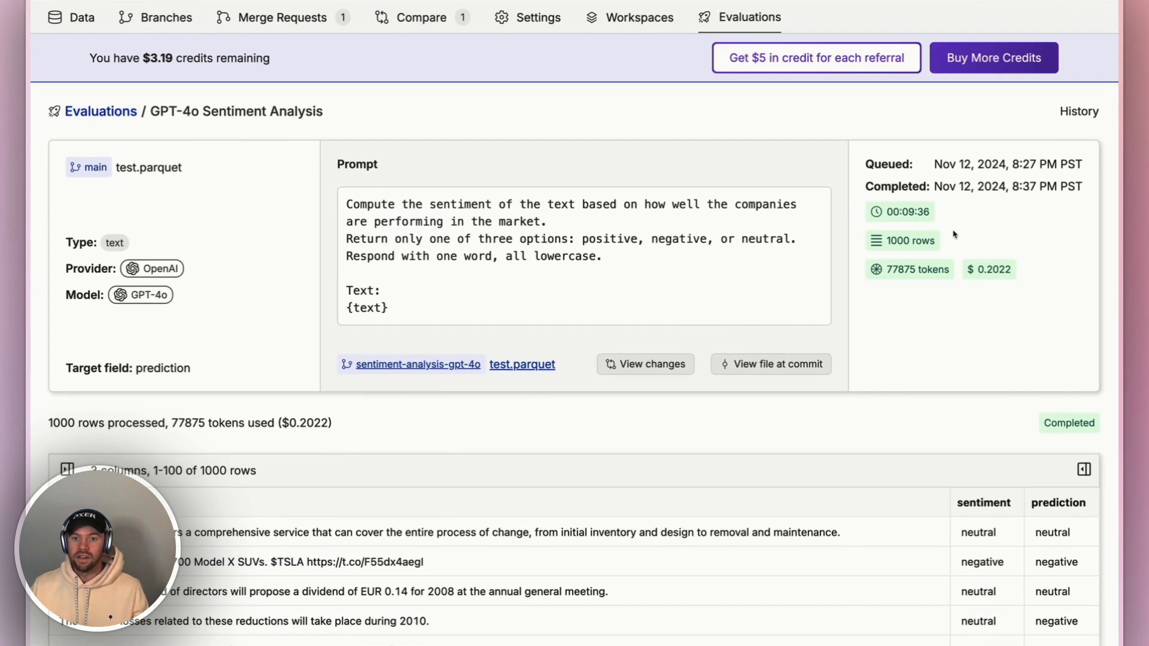
left_click_drag(886, 243, 930, 244)
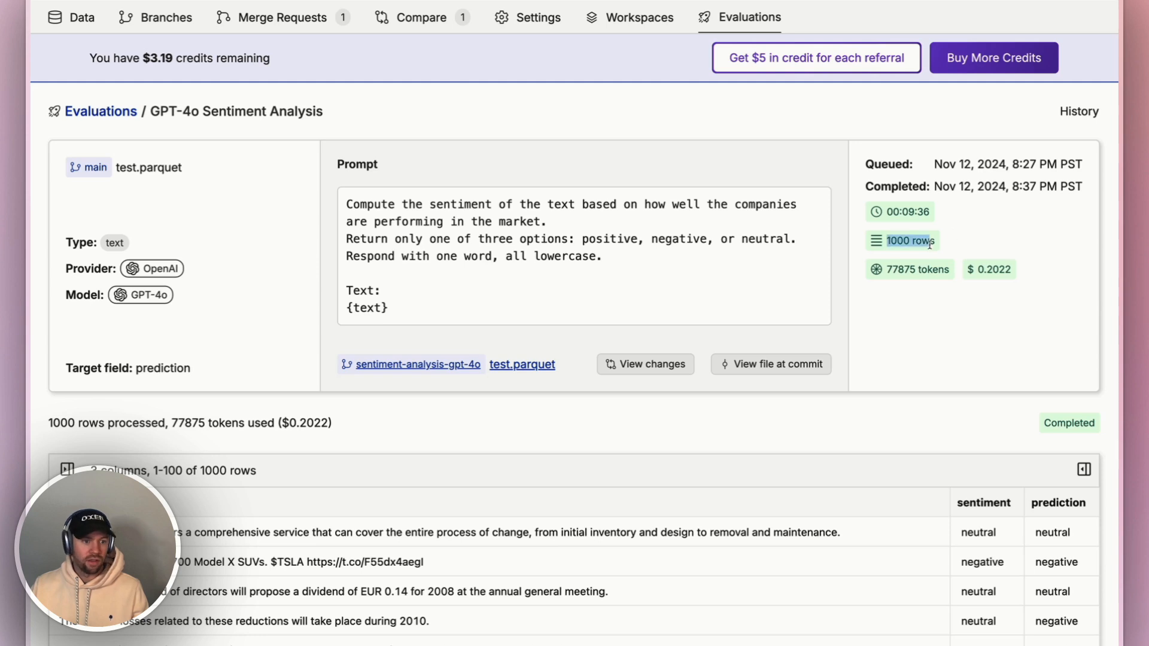
left_click(919, 251)
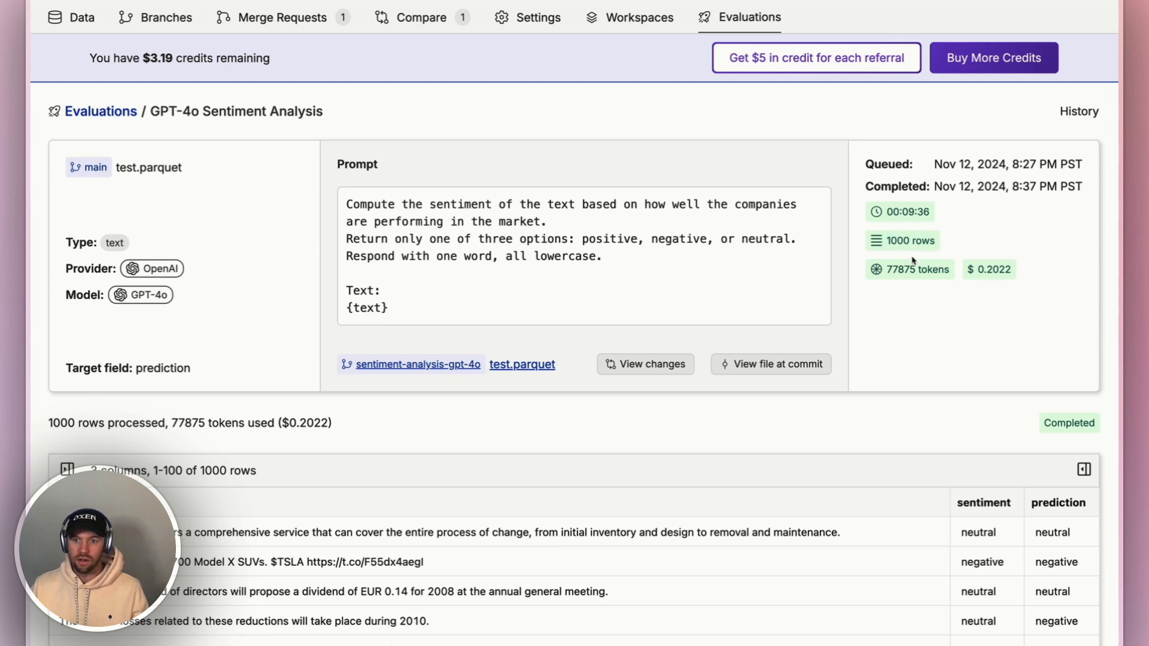
Step: Open test.parquet on the sentiment-analysis-gpt-4o branch and widen the Schema panel
left_click(469, 368)
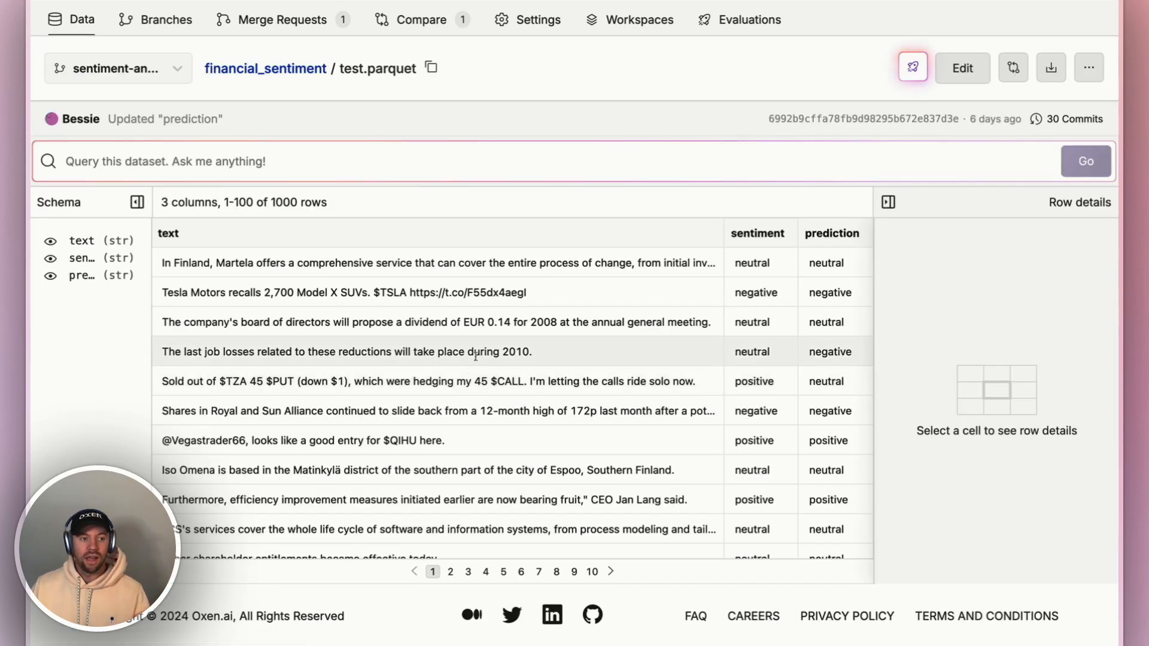
left_click_drag(152, 280, 210, 280)
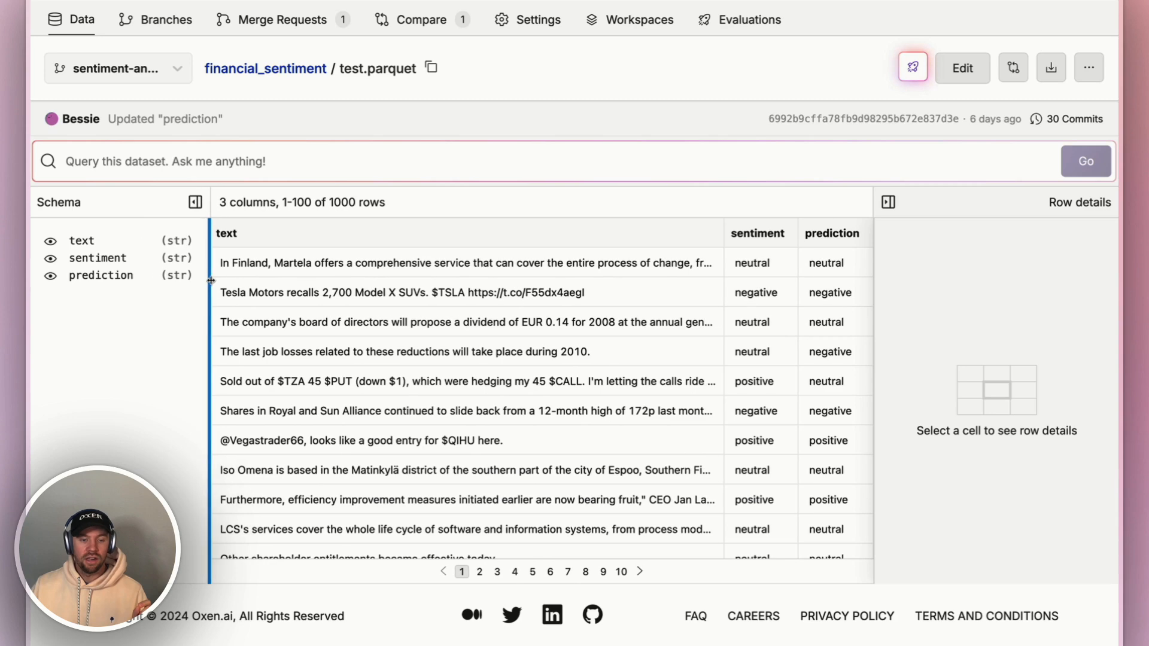
scroll(628, 143, "up", 2)
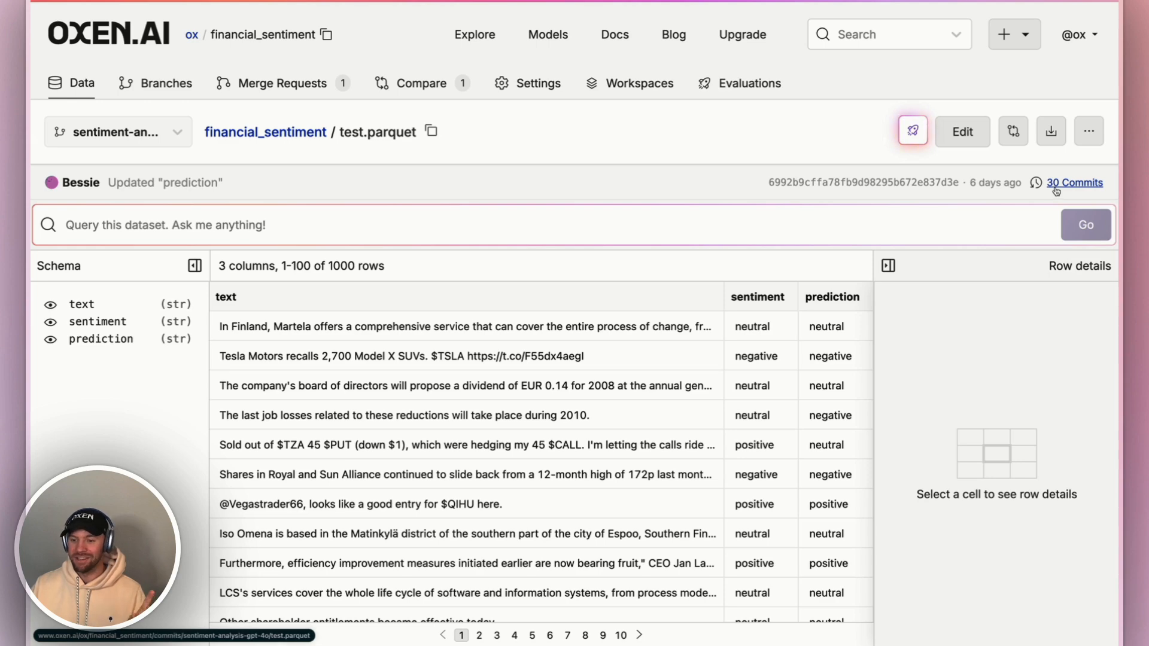
Step: Start a dataset query, then inspect the Tesla Motors row's full details
left_click(556, 227)
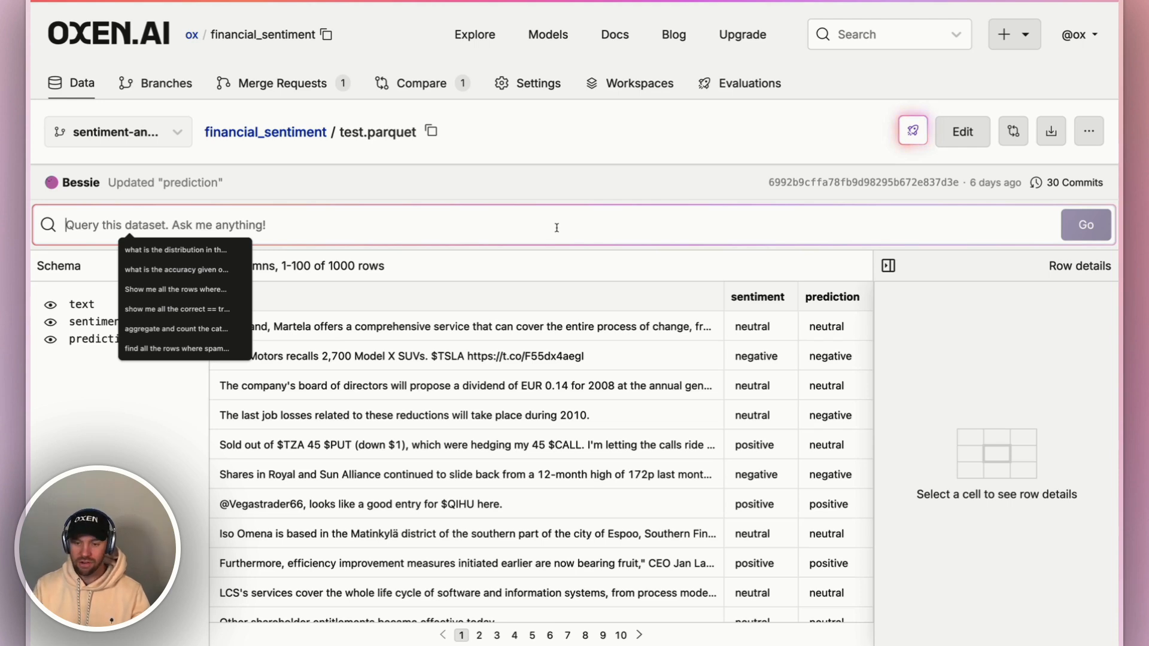
left_click(556, 328)
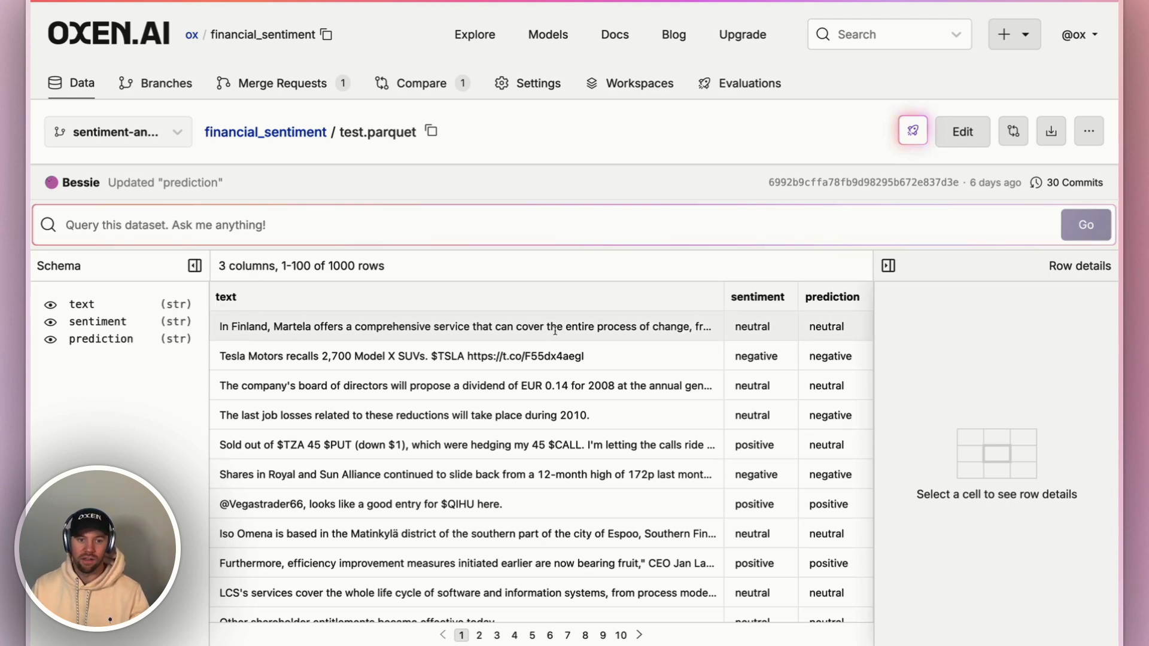
key("Down")
key("Down")
key("Up")
key("Up")
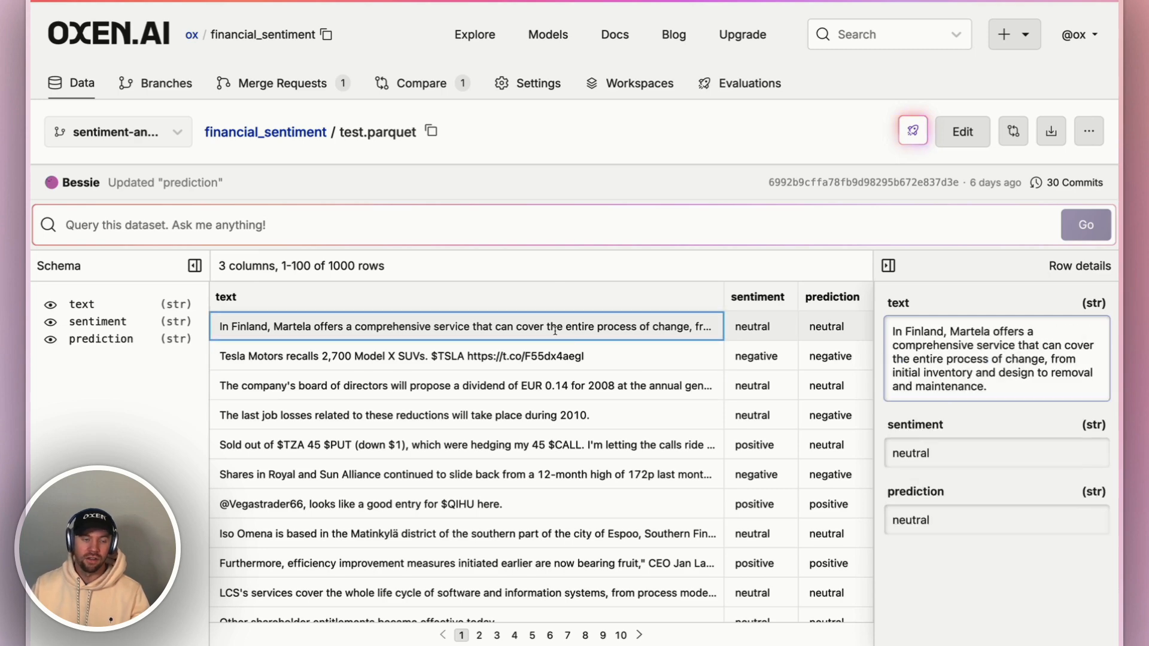
left_click(476, 219)
Step: Ask 'what is the accuracy of the prediction given the sentiments', get 77.000000, and review its SQL
type("what ")
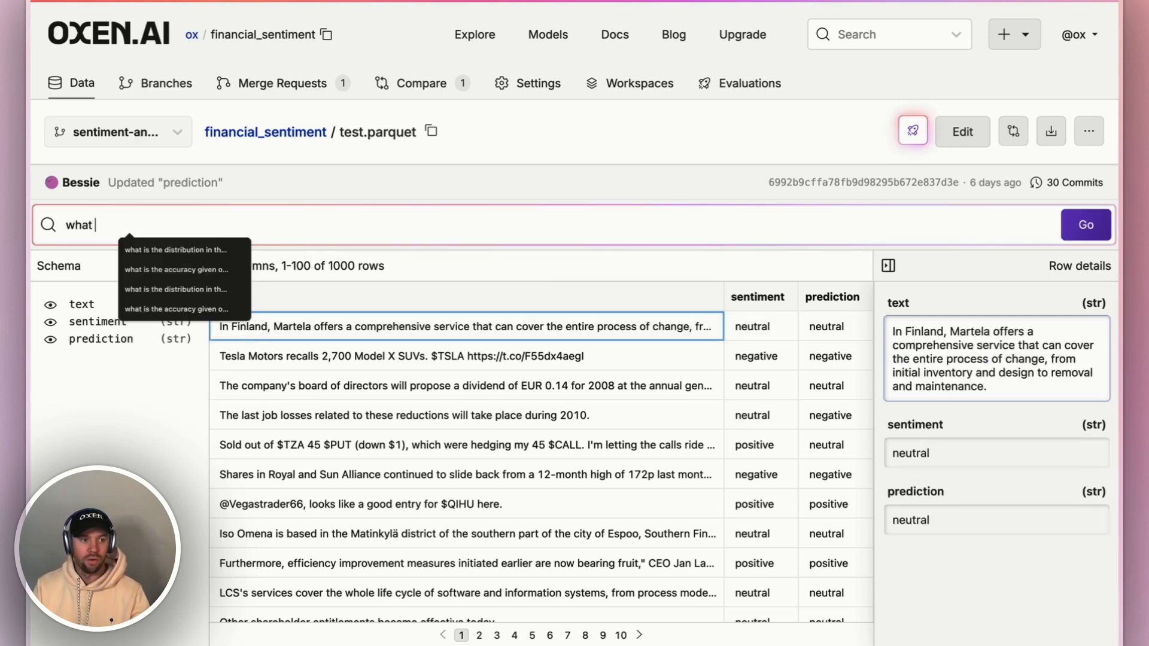
type("is the accuracy ")
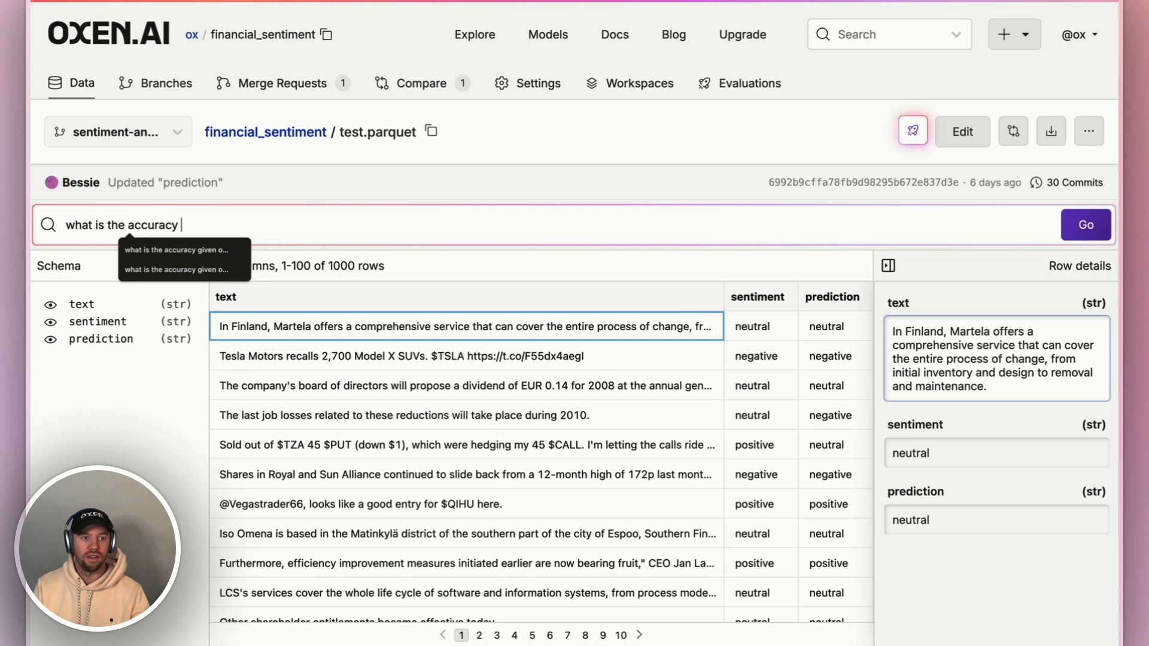
type("of the ")
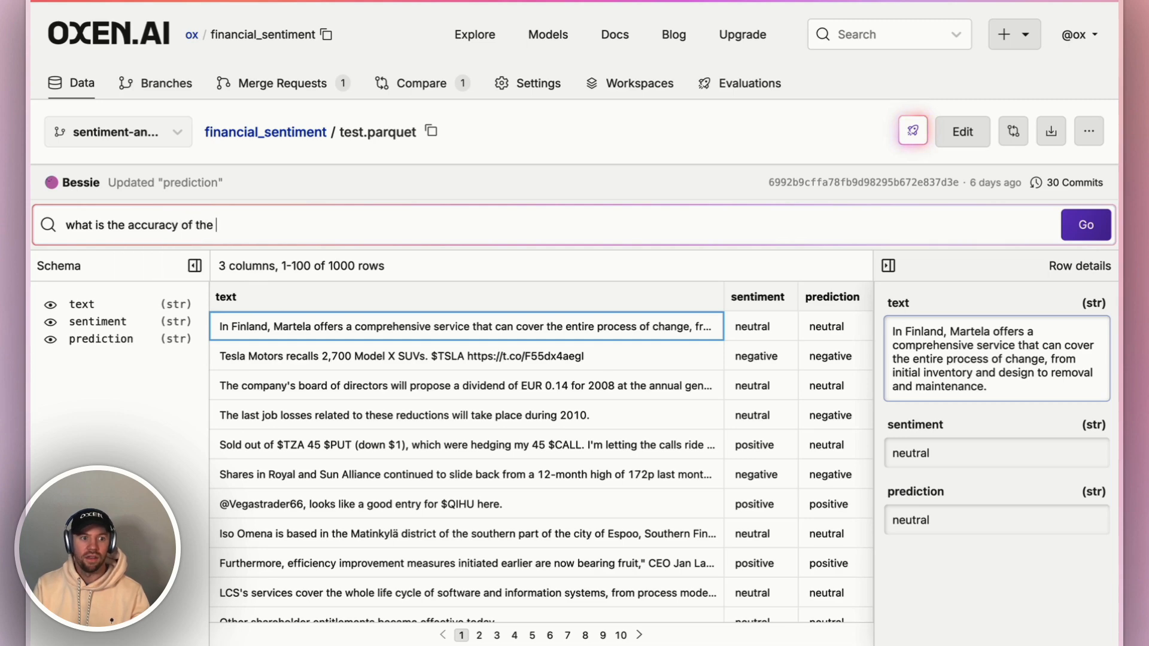
type("prediction given")
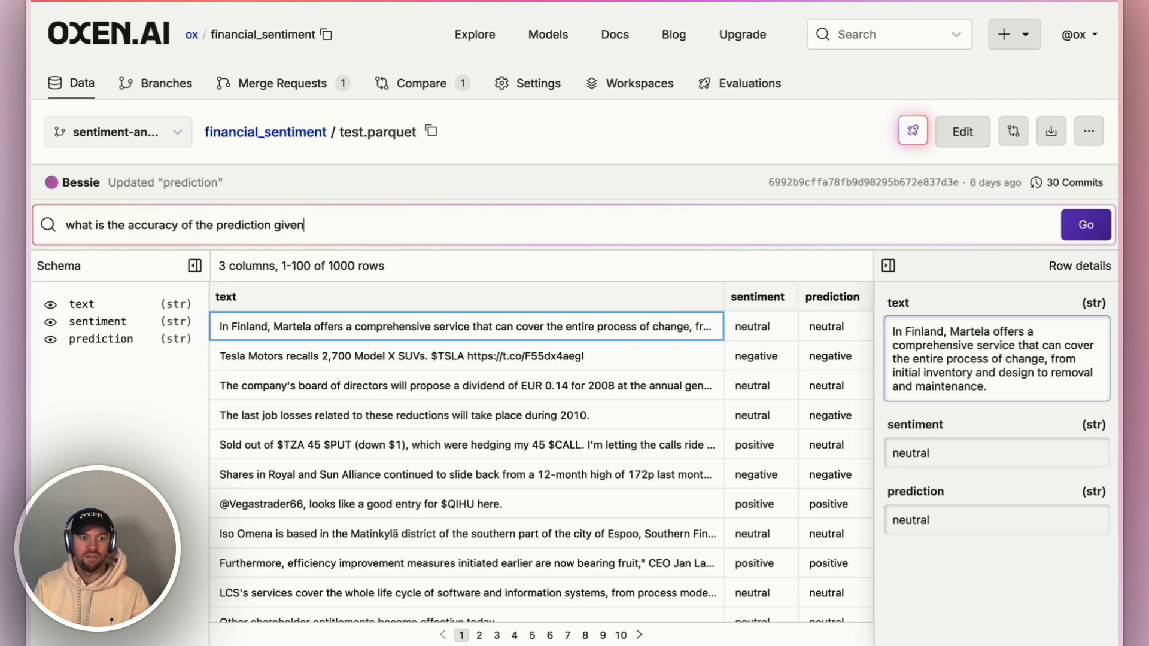
type(" the sentiments")
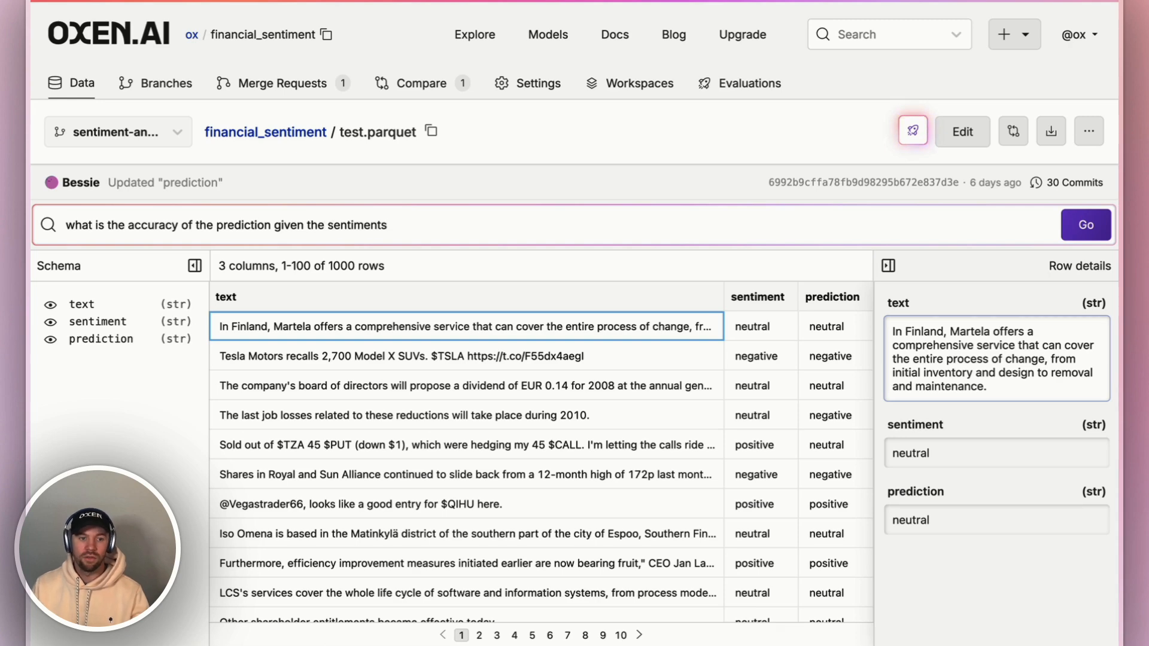
key("Return")
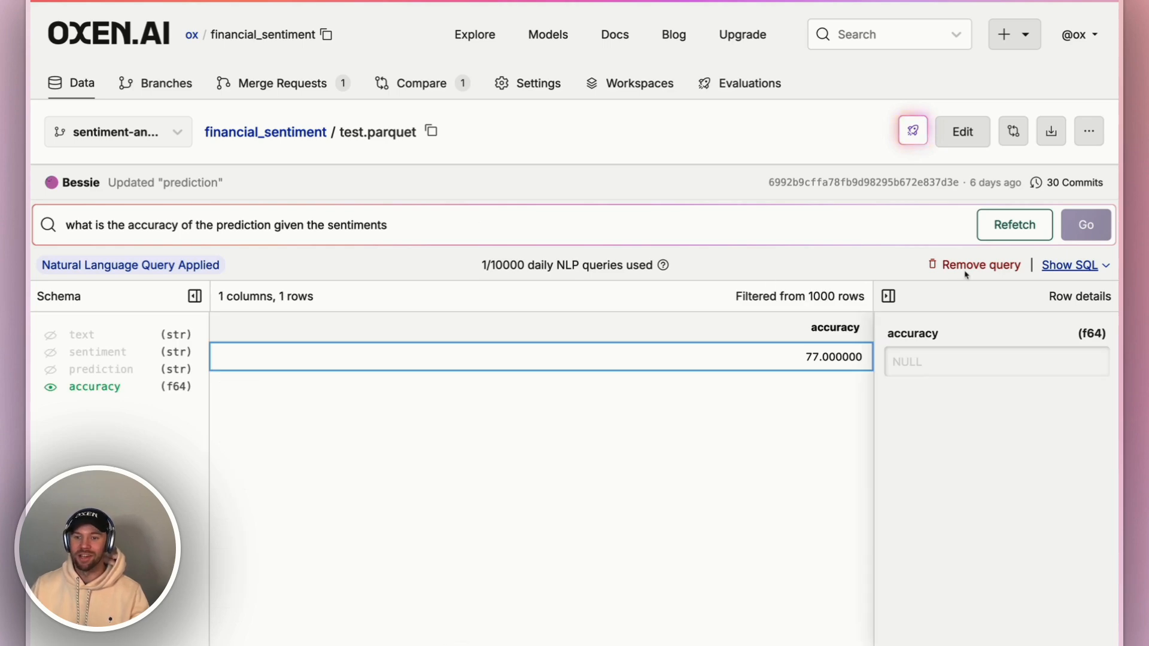
left_click(1058, 265)
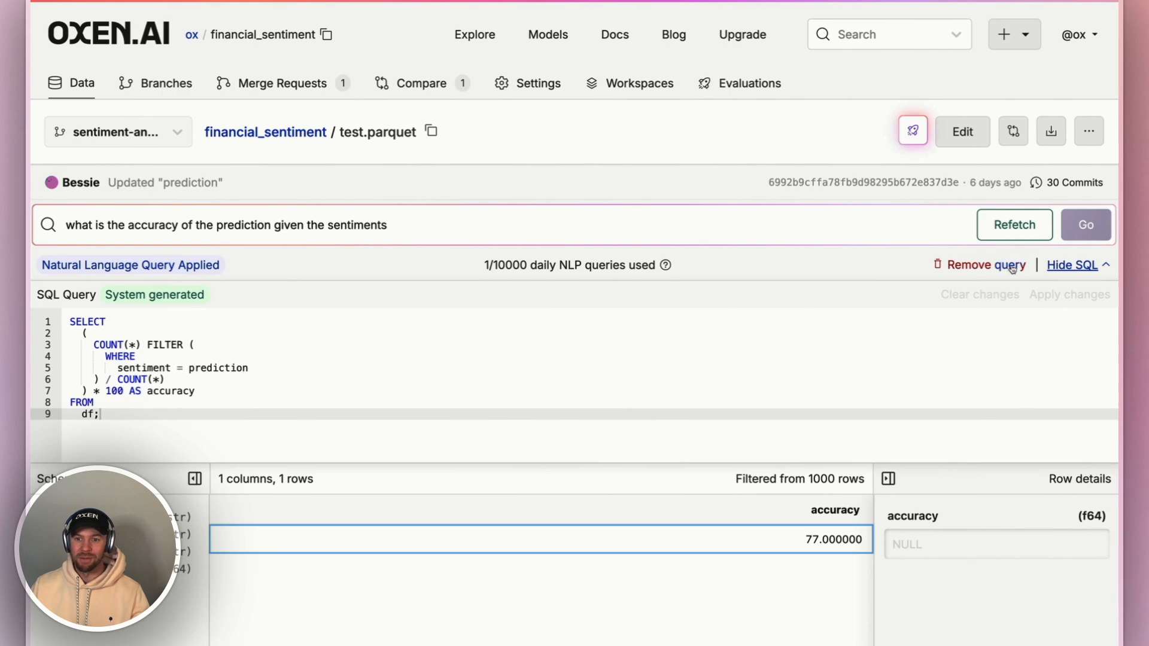
left_click(1071, 266)
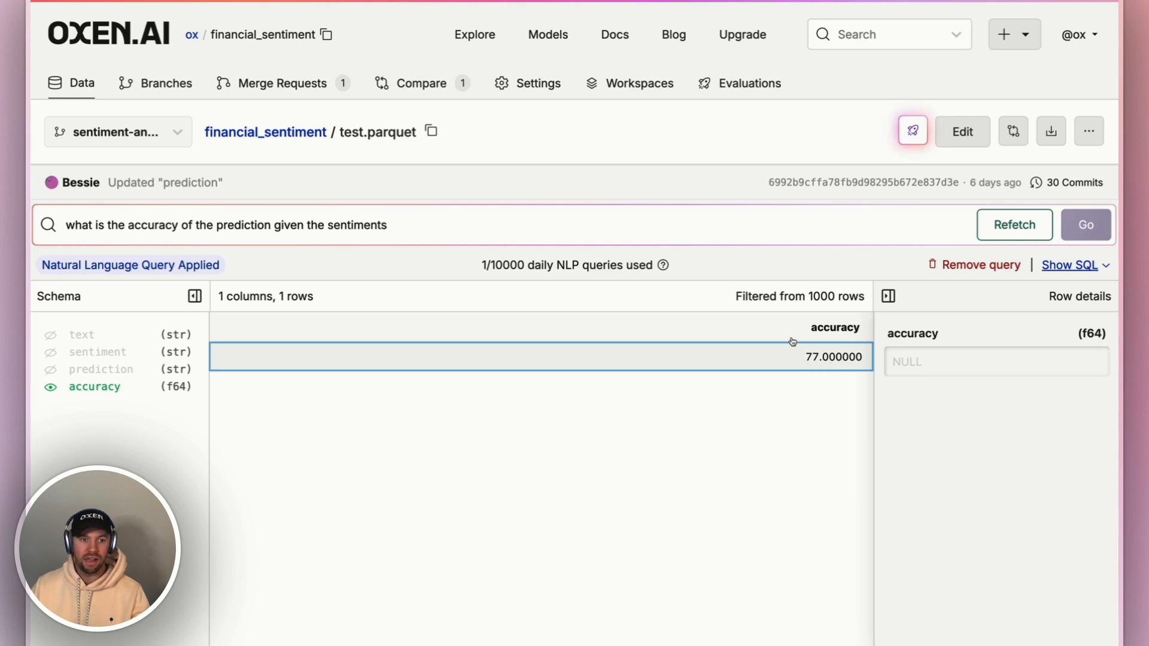
left_click(682, 228)
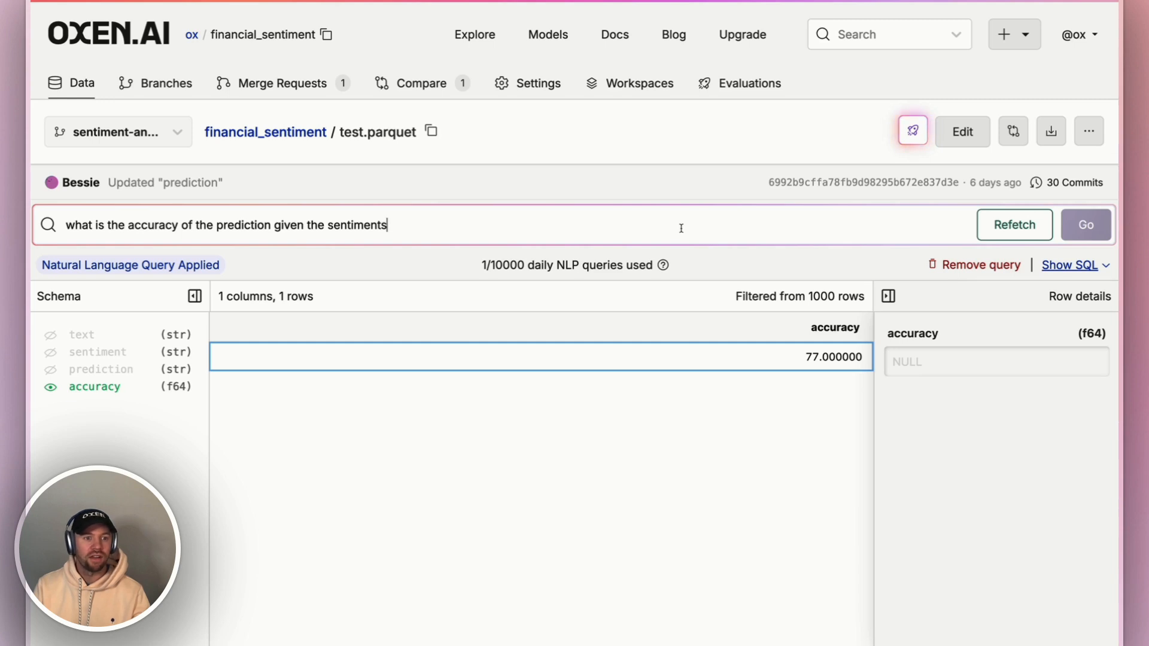
Step: Rephrase the question to ask accuracy per sentiment category and run it
key("BackSpace")
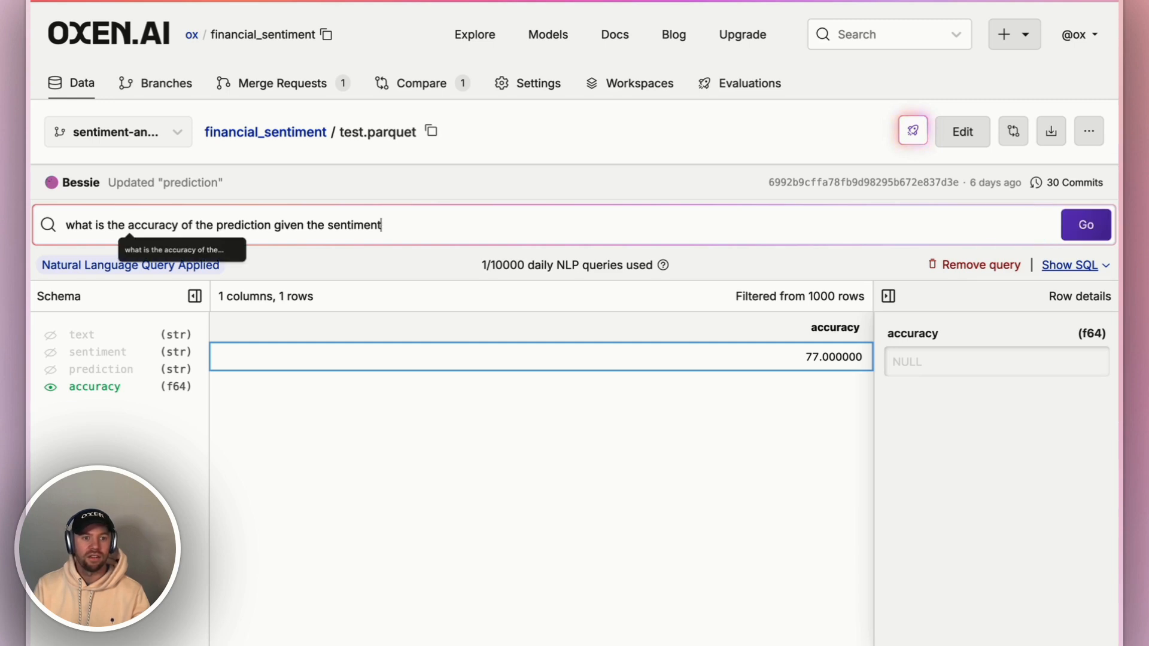
type("per category")
key("Return")
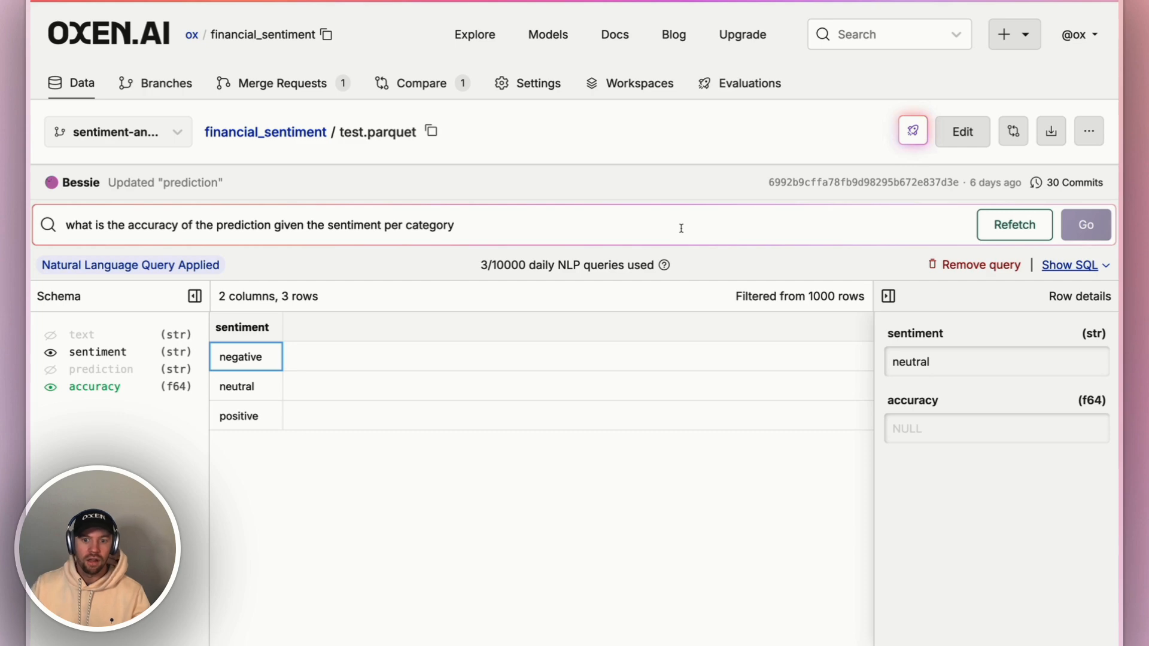
Step: Read per-category accuracies: negative 0.931677, neutral 0.800388, positive 0.640867
scroll(636, 350, "right", 5)
left_click_drag(873, 378, 673, 383)
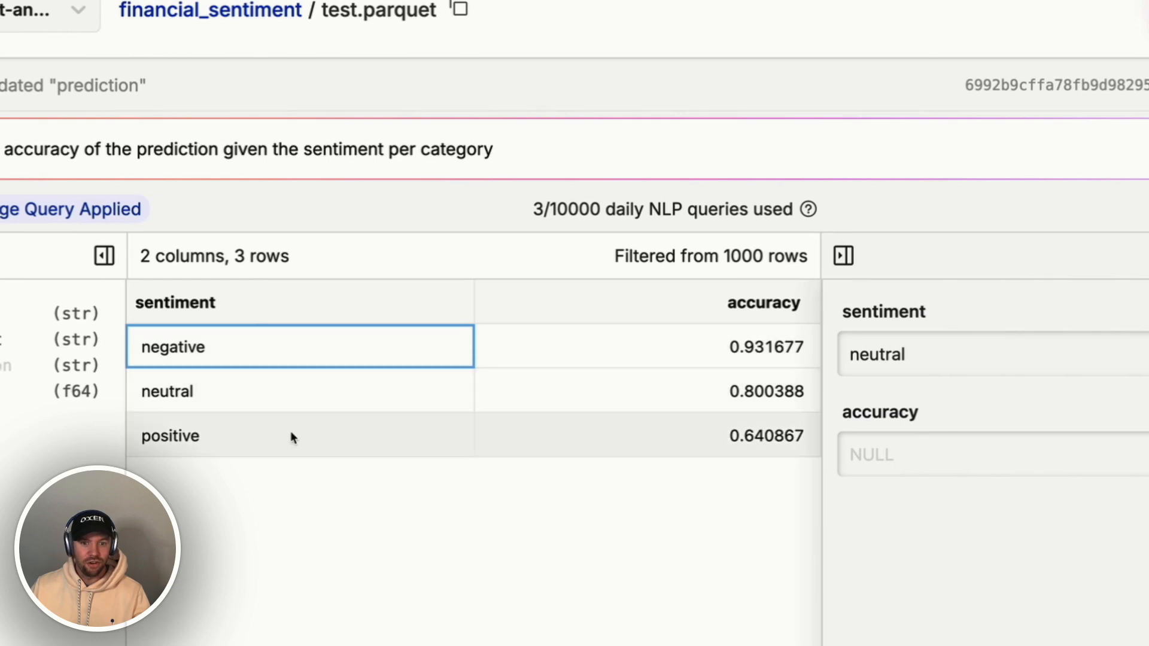
left_click(611, 353)
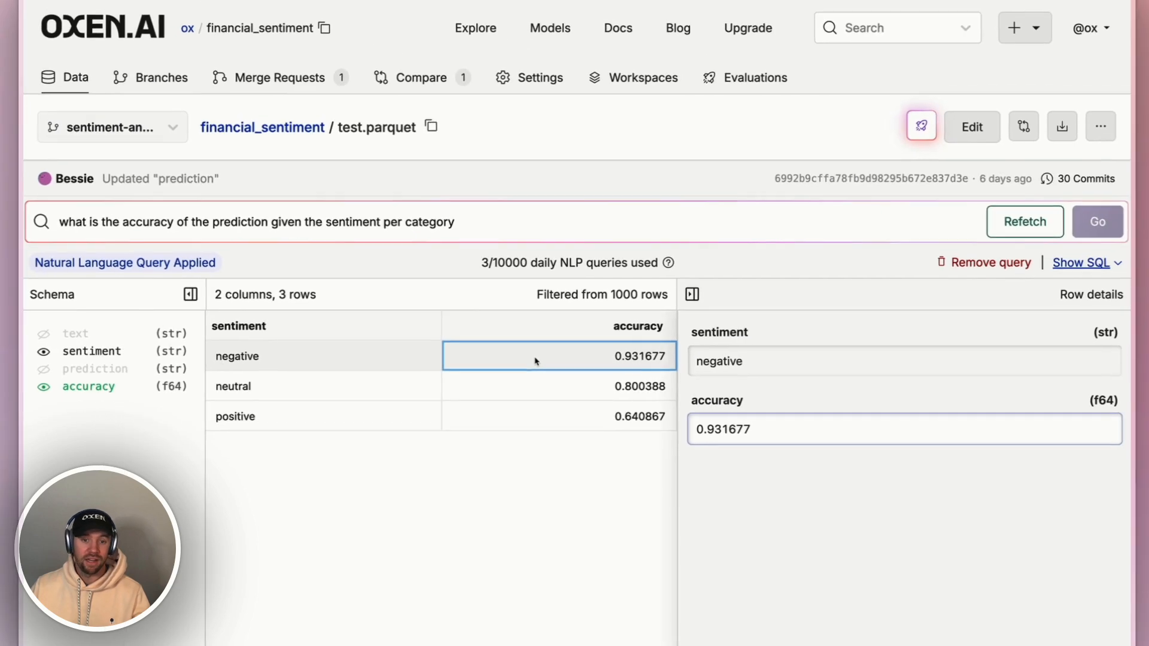
left_click(536, 386)
left_click(536, 413)
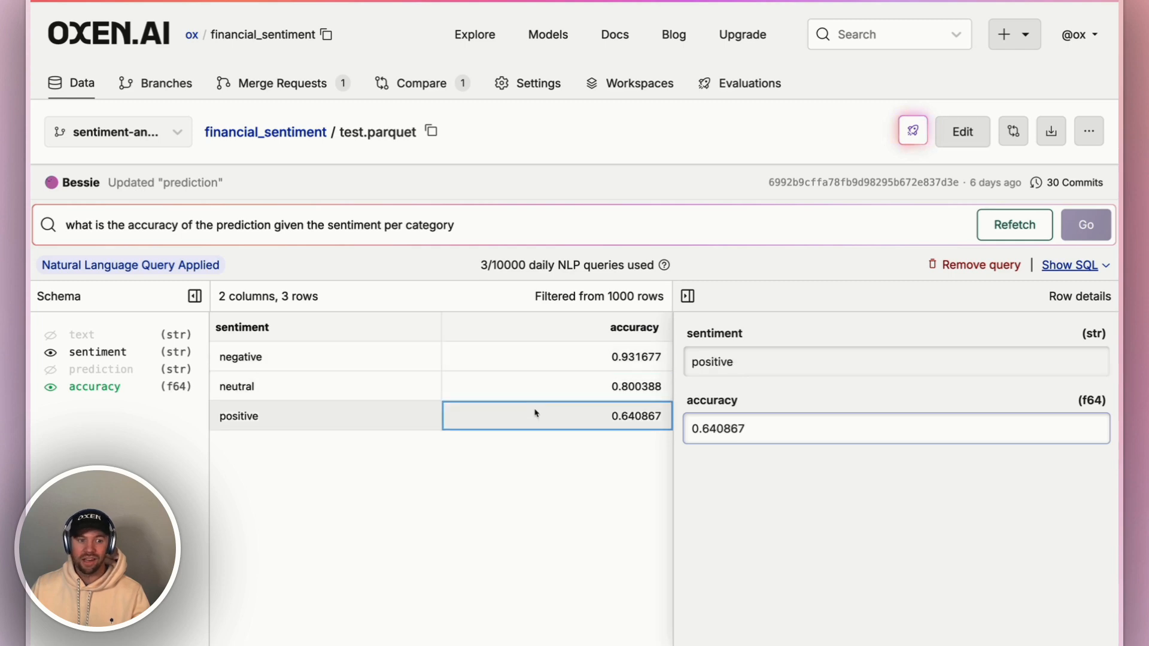
Step: Query for rows where prediction is positive but sentiment is not, returning 14 rows
triple_click(479, 226)
type("show me al")
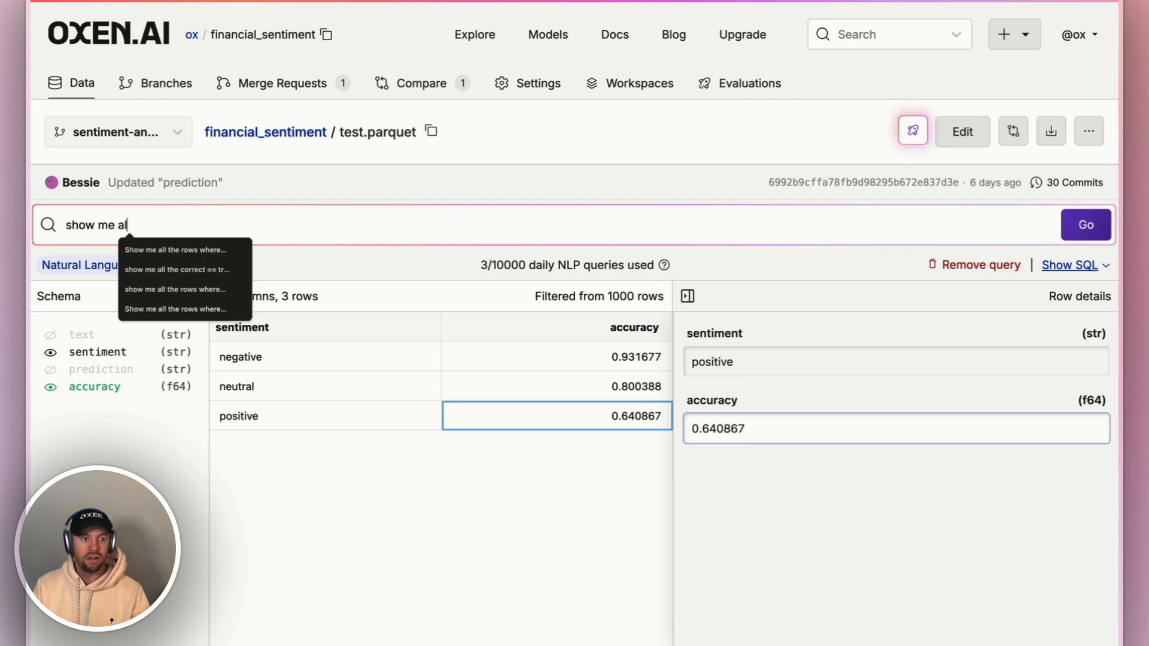
type("l the rows whe")
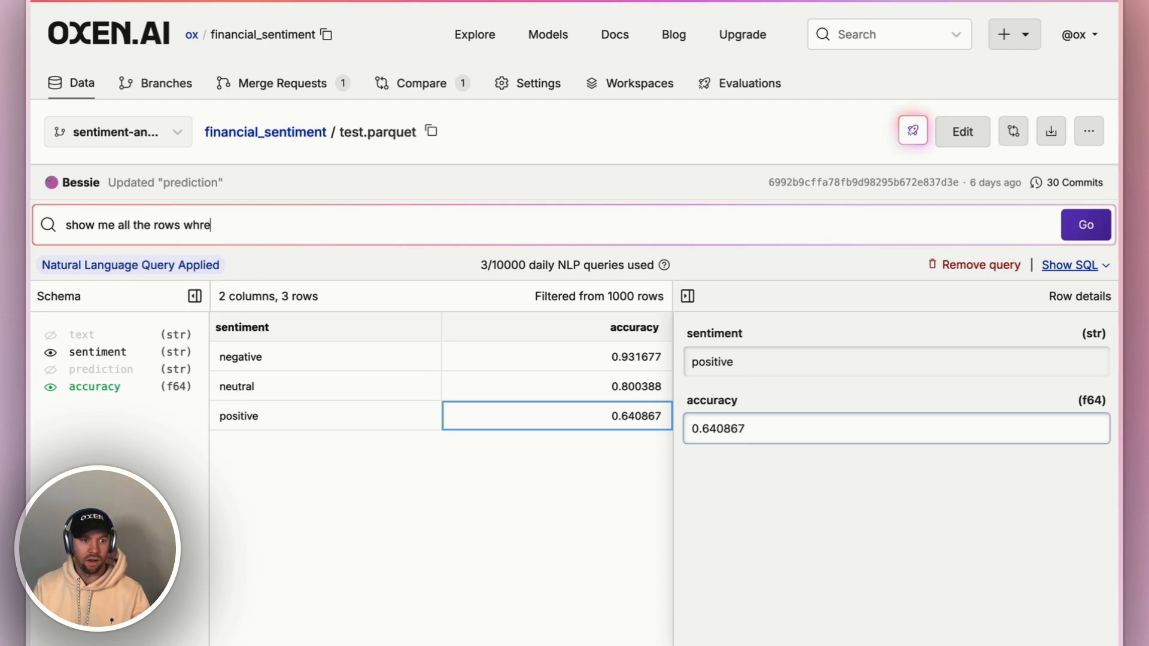
type("re sen")
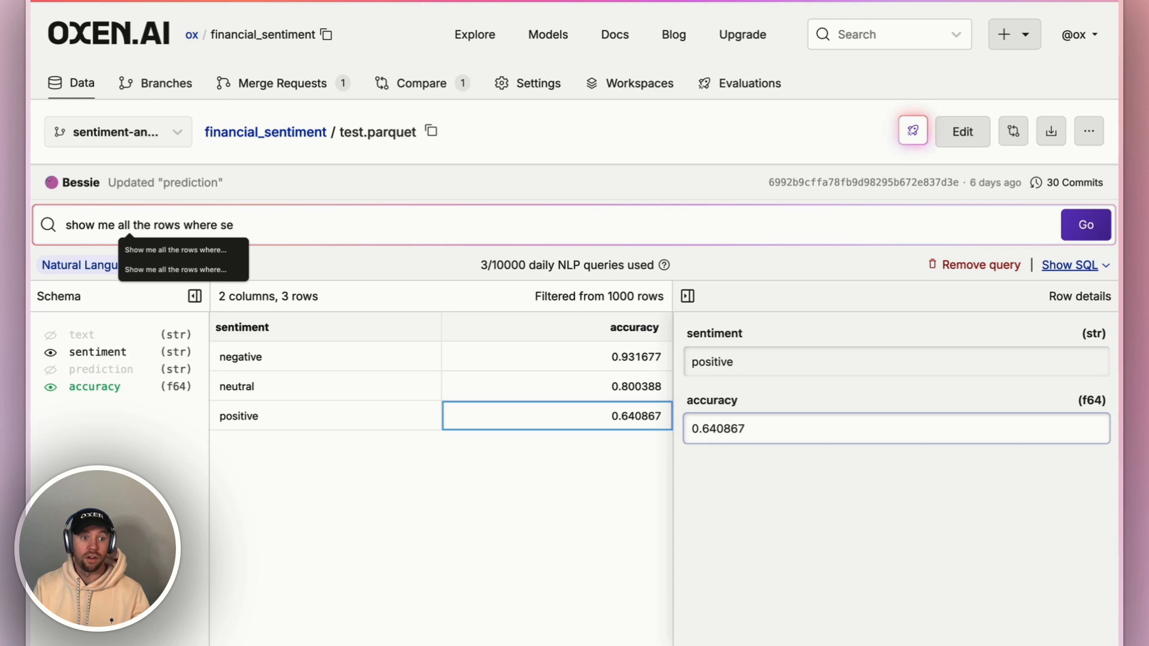
key("BackSpace")
key("BackSpace")
type("prediction is po")
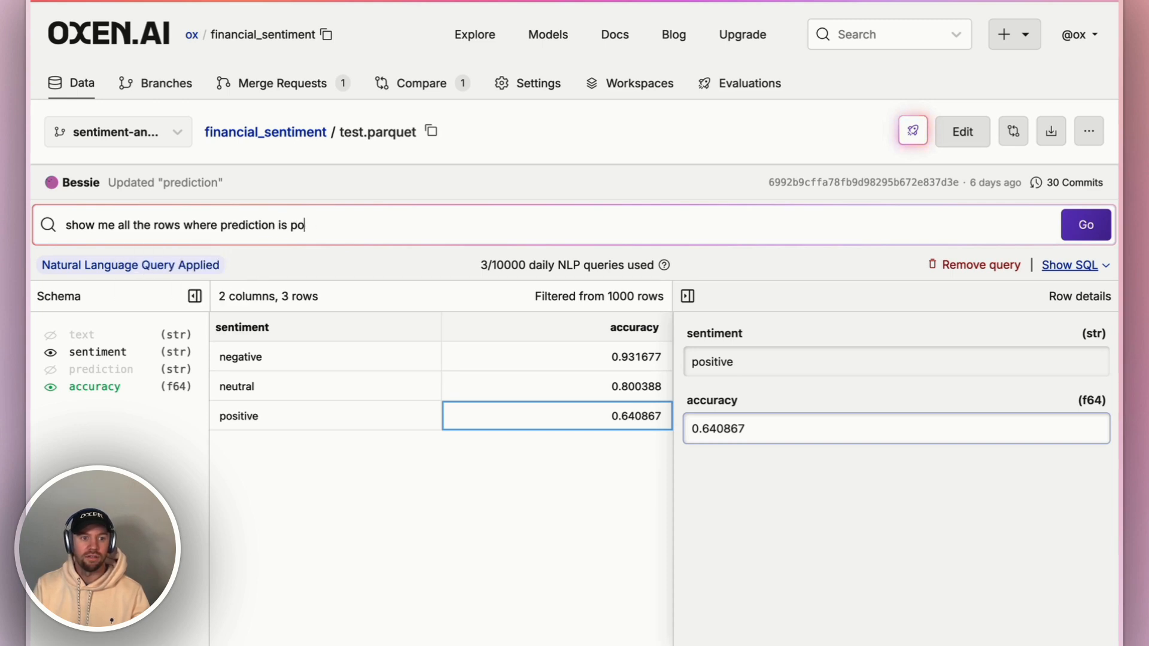
type("sitive and")
type(" senitm")
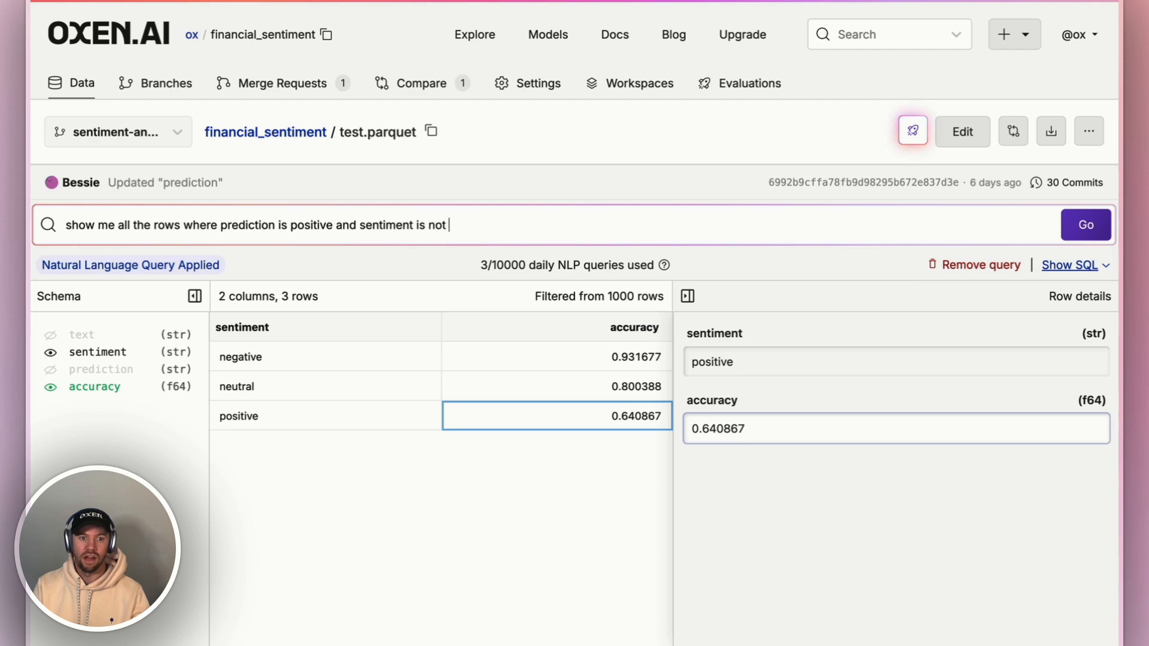
type("ve")
key("Return")
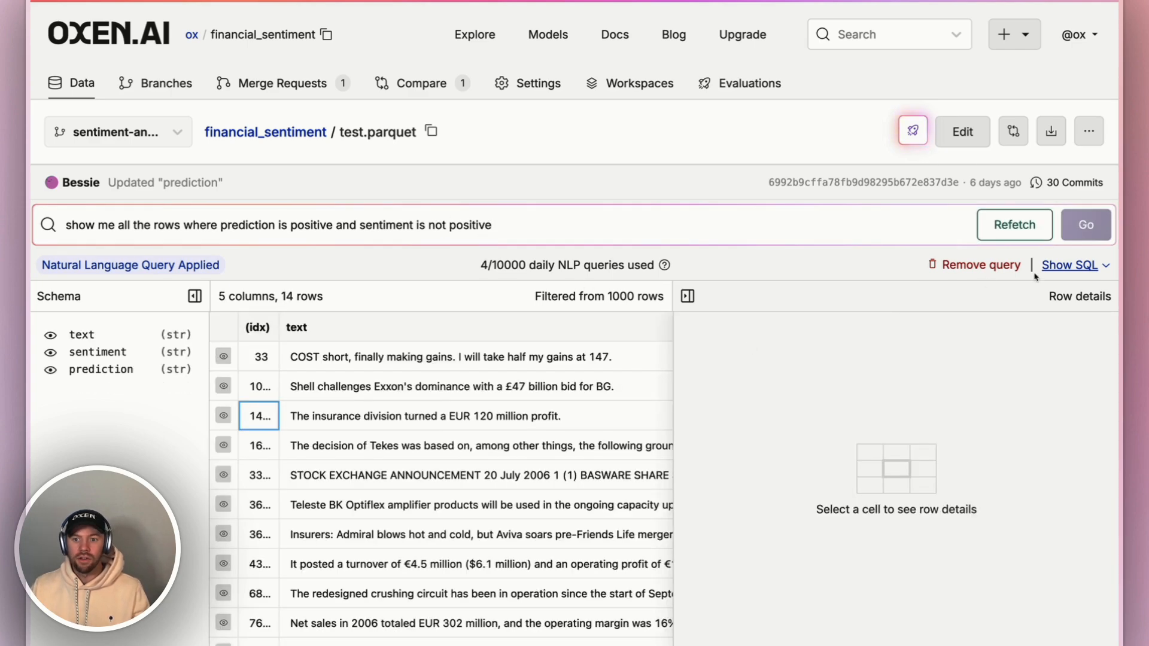
Step: Review the mismatch query's SQL and step through the misclassified rows' details
left_click(1070, 265)
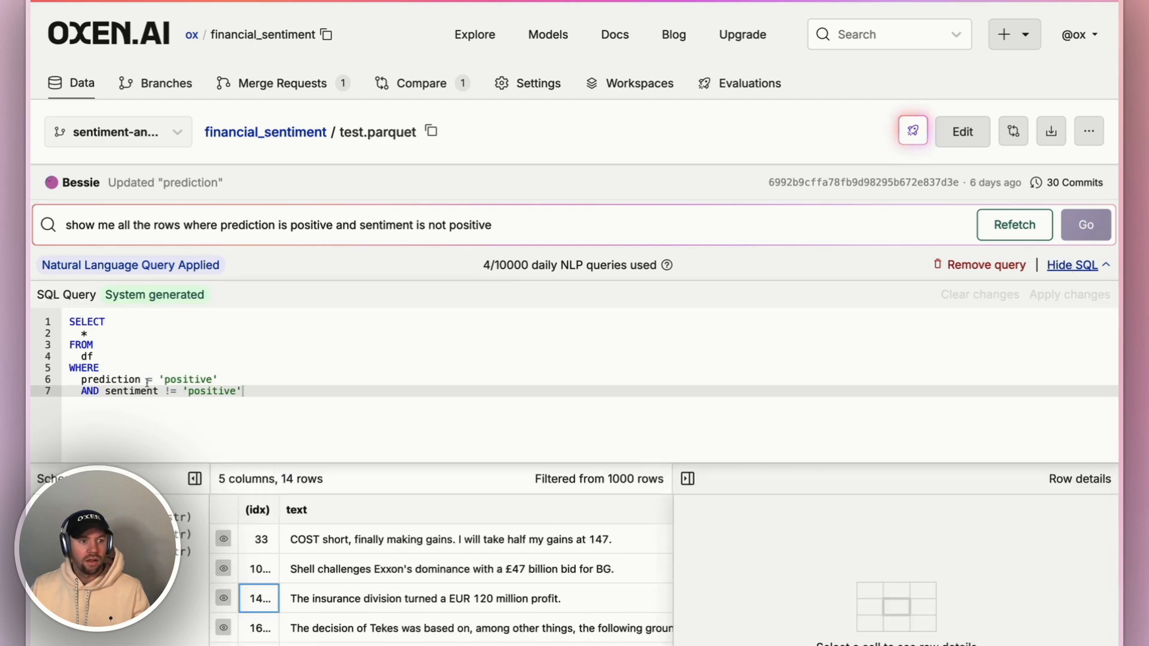
left_click(1075, 267)
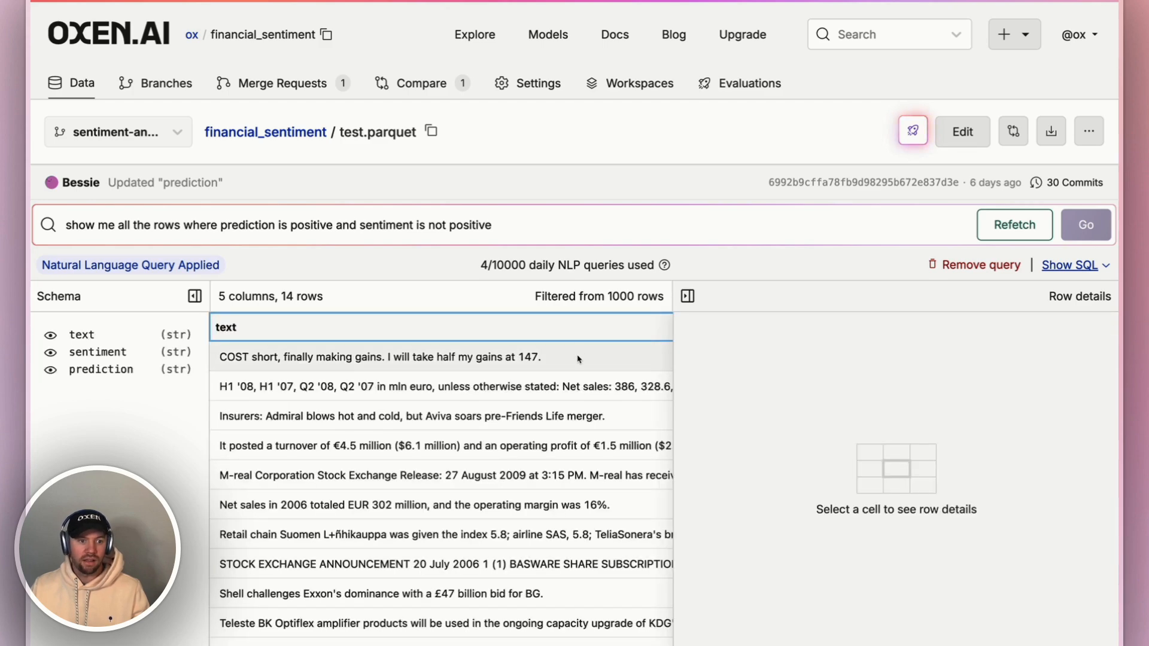
left_click(578, 359)
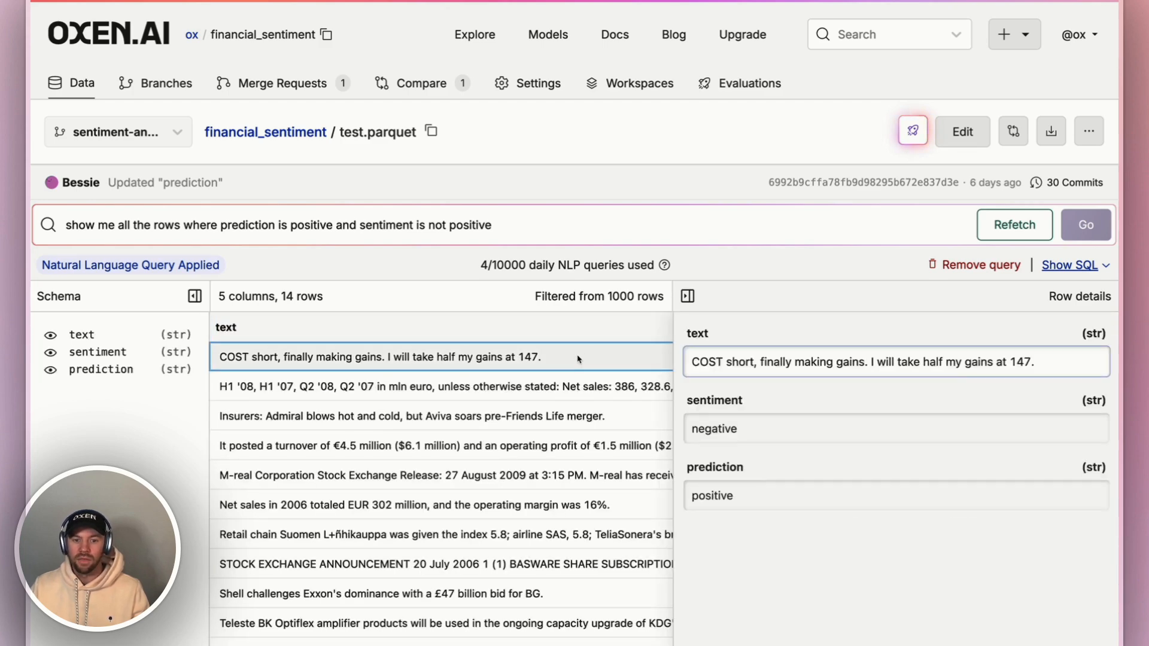
key("Down")
key("Down")
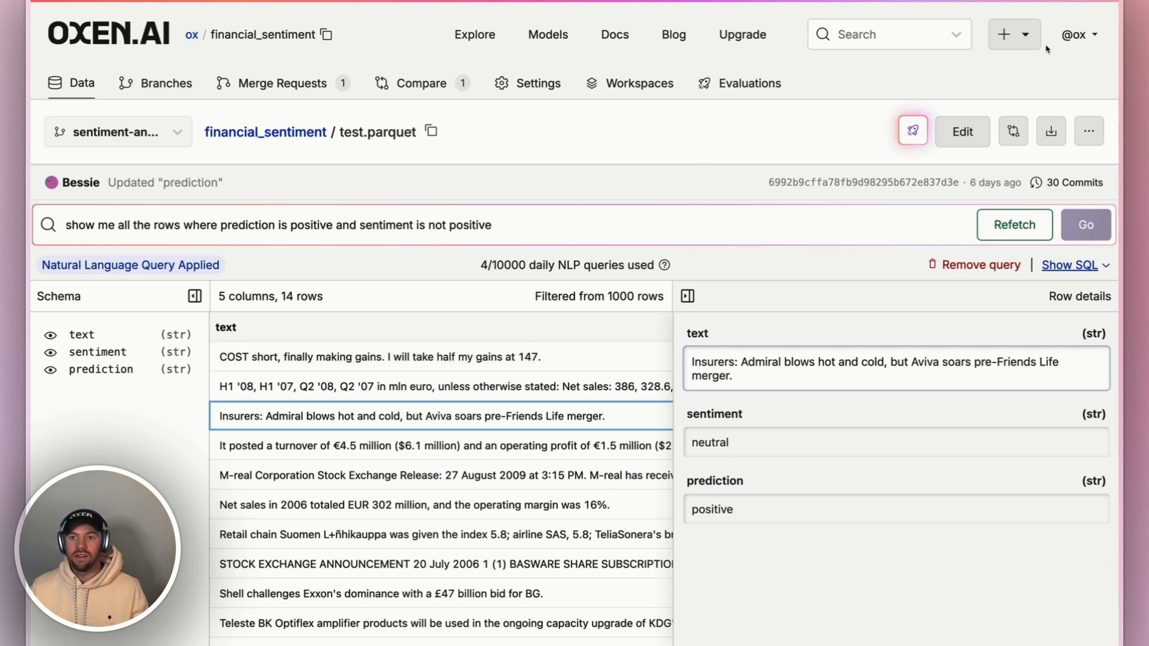
left_click(1073, 42)
Step: Go to My Repositories and scroll the 170 repositories, financial_sentiment at the top
left_click(1045, 128)
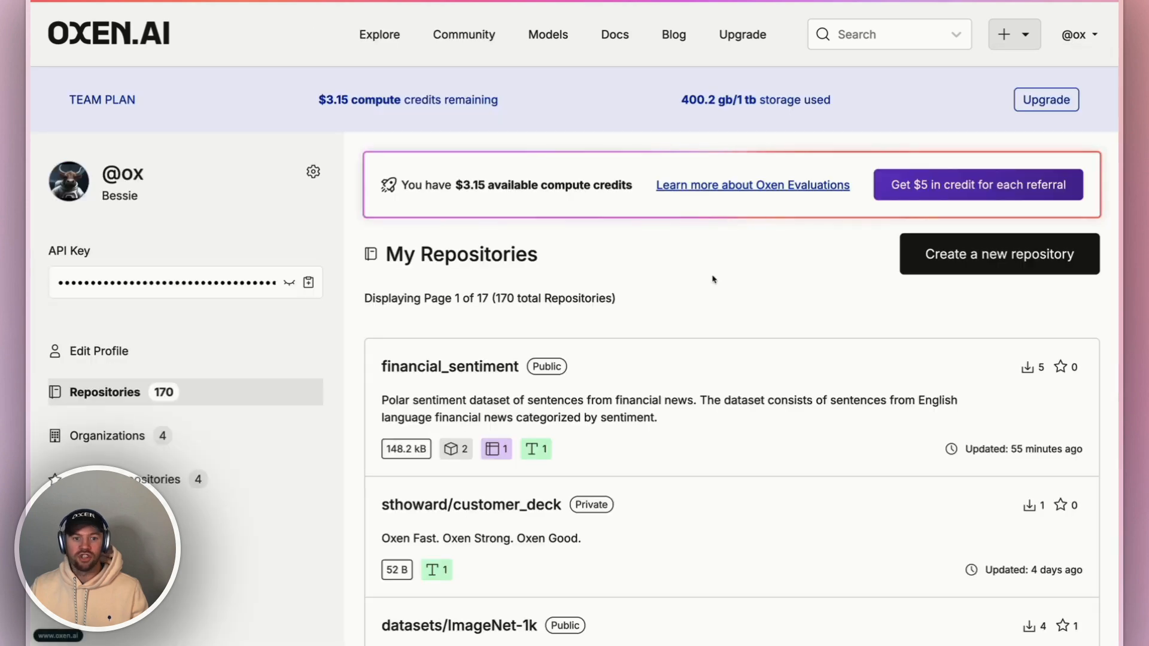
scroll(702, 298, "down", 3)
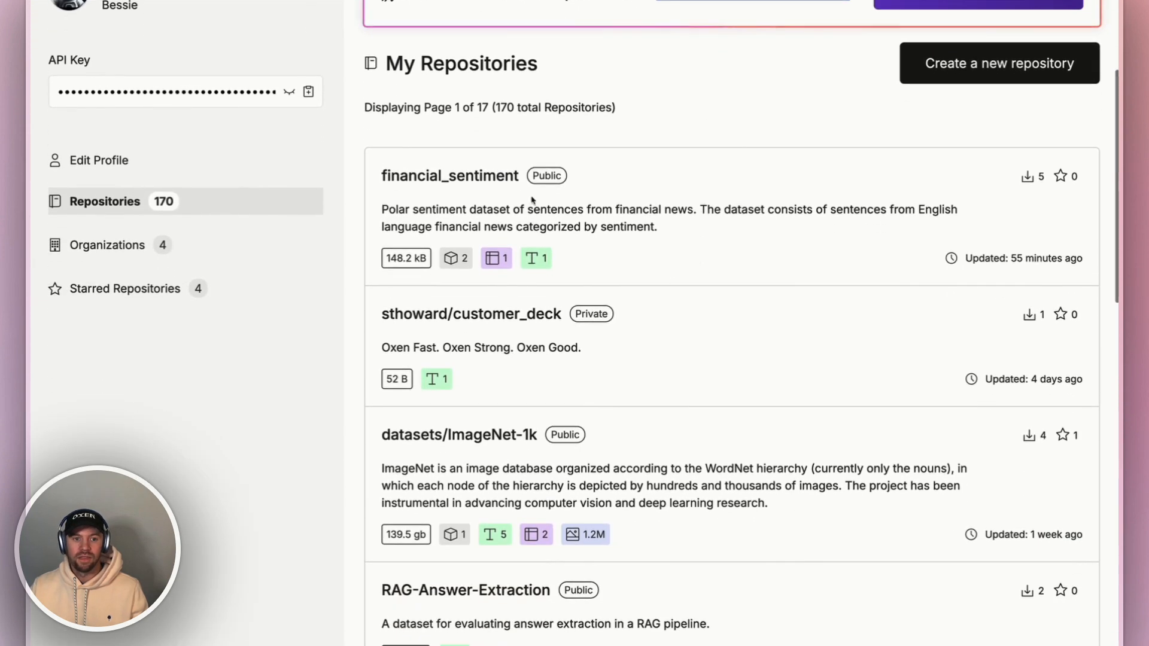
scroll(725, 382, "down", 2)
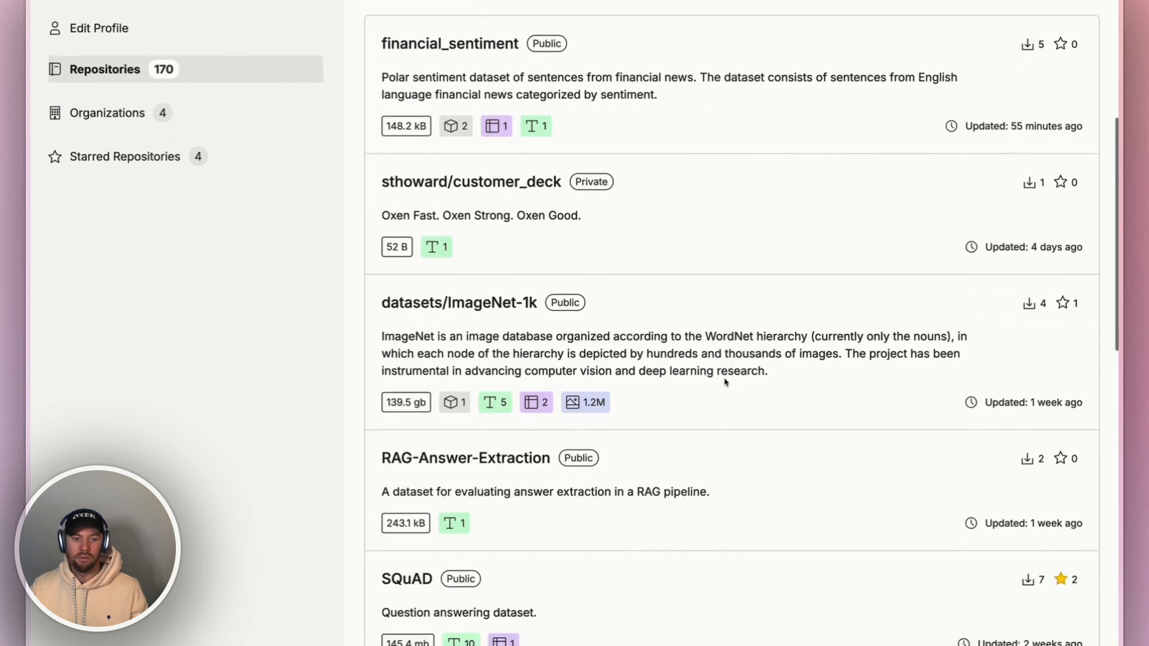
scroll(649, 458, "up", 1)
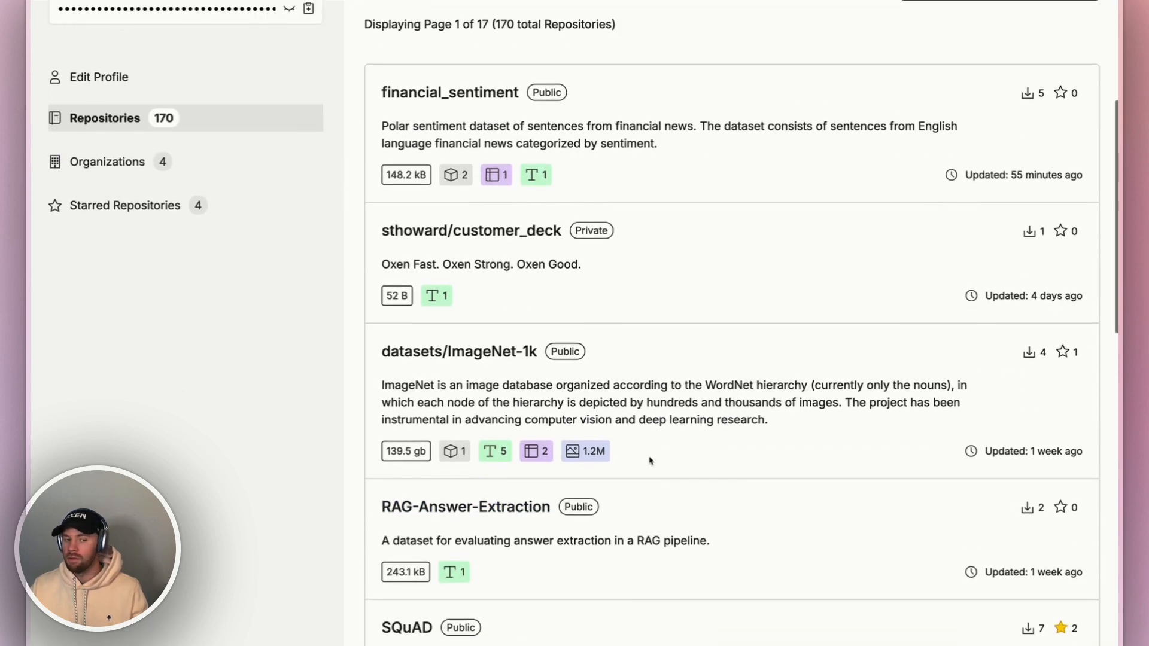
scroll(571, 414, "up", 5)
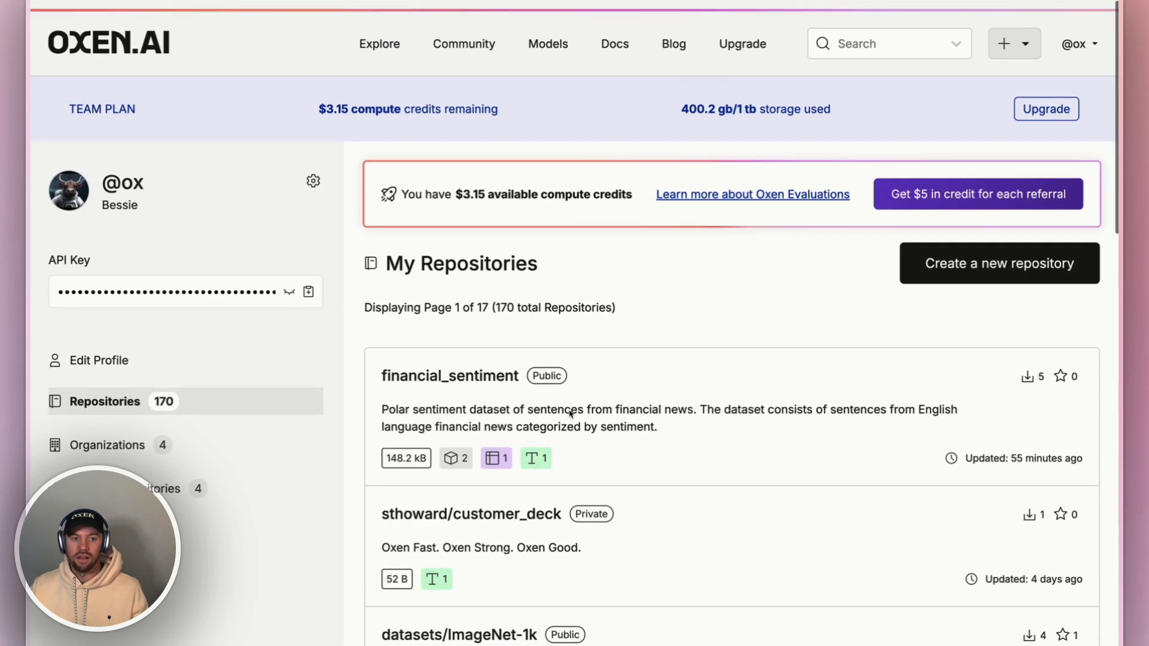